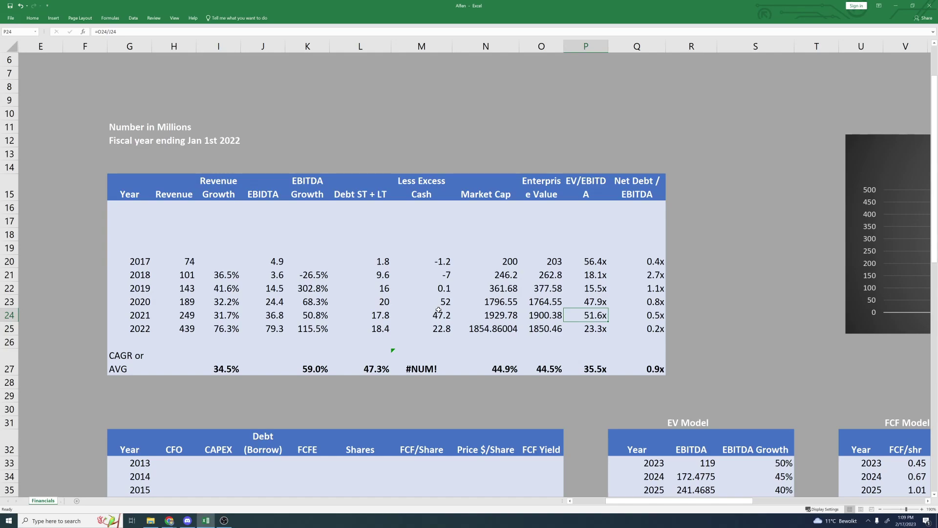
Step: Review the 2017–2022 revenue figures and their yearly revenue growth formulas
{"action": "key", "text": "alt+Tab"}
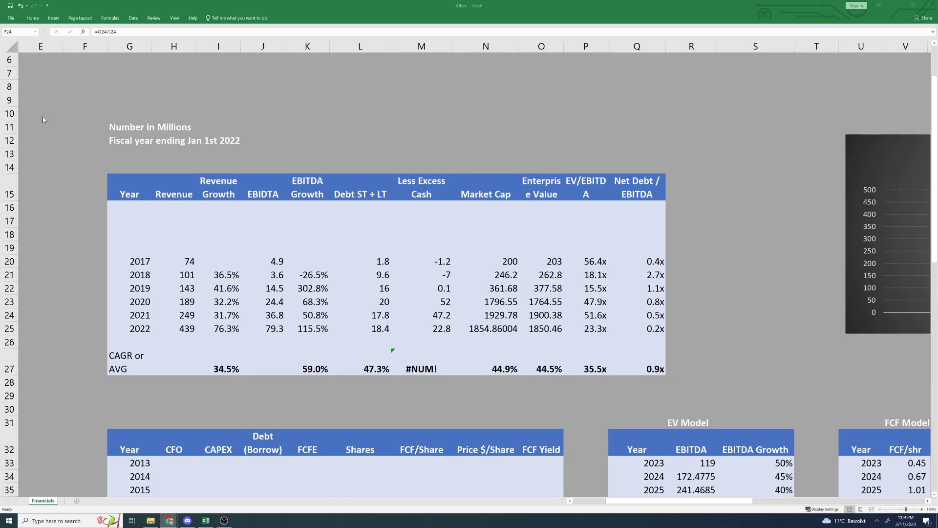
{"action": "left_click", "coordinate": [193, 262]}
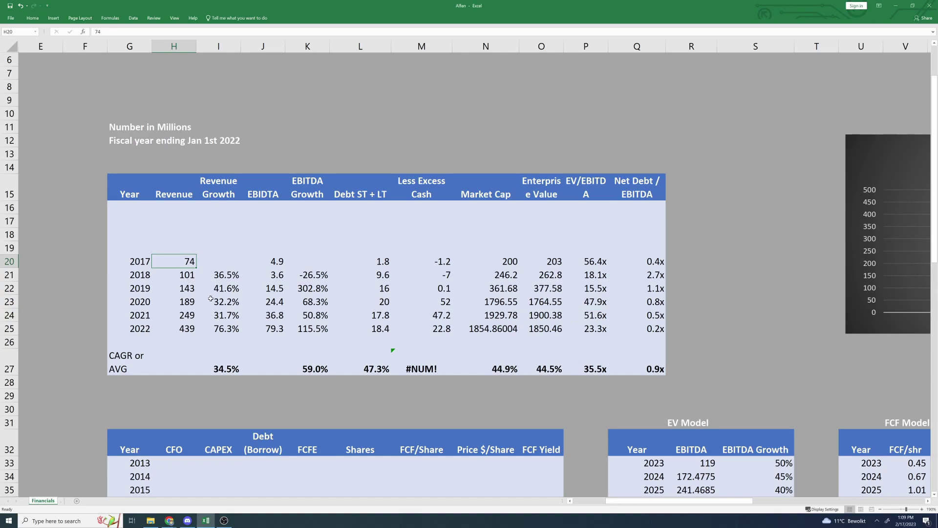
{"action": "left_click", "coordinate": [192, 277]}
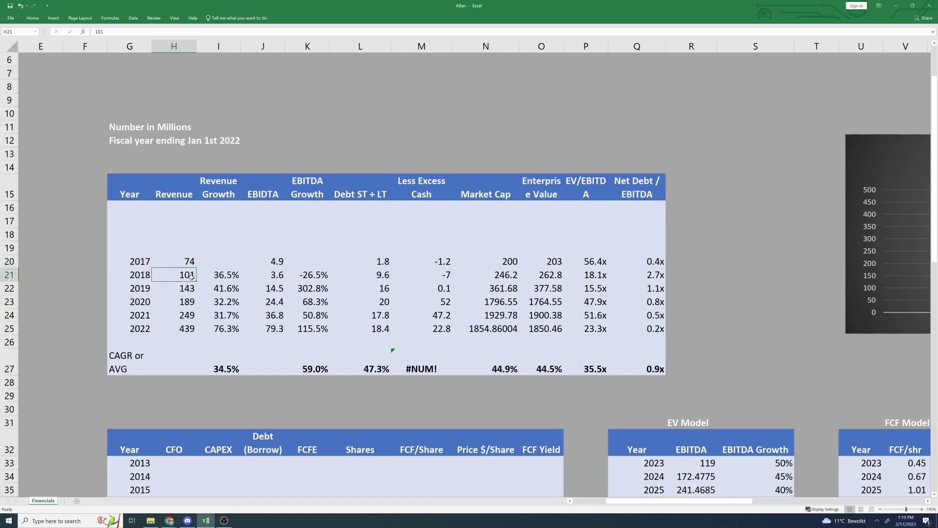
{"action": "left_click", "coordinate": [185, 328]}
{"action": "key", "text": "ctrl+Up"}
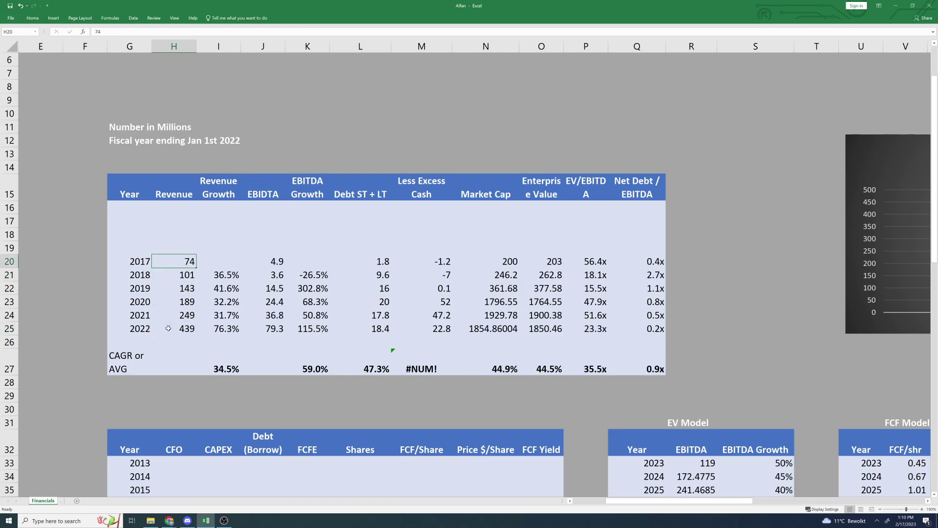
{"action": "left_click", "coordinate": [194, 329]}
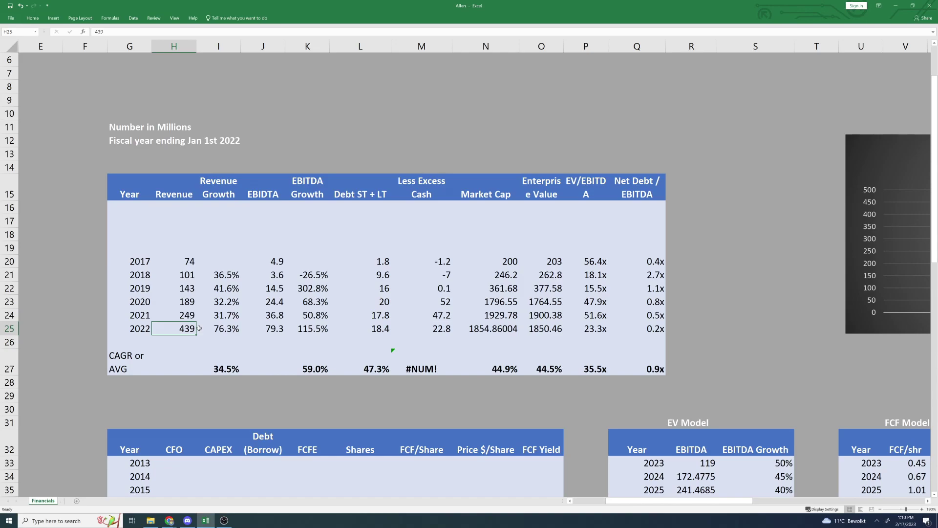
{"action": "left_click", "coordinate": [186, 261]}
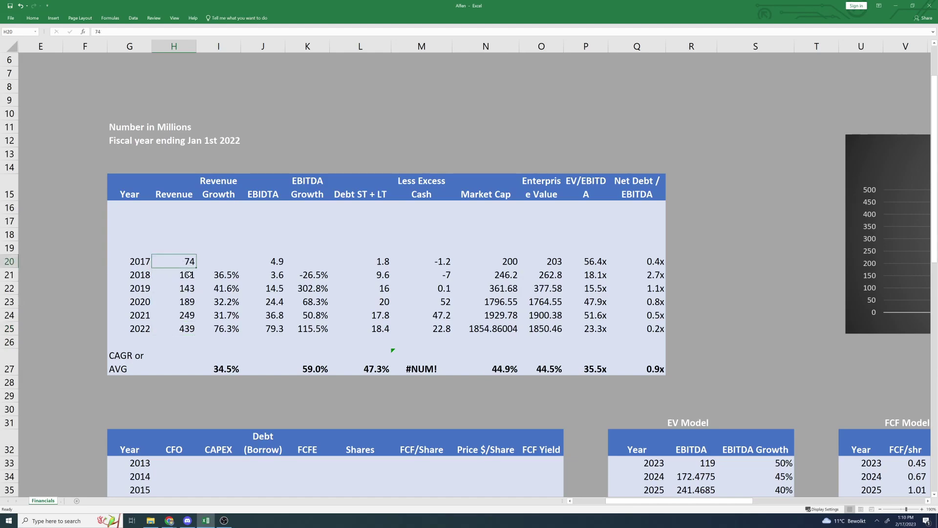
{"action": "left_click", "coordinate": [188, 276]}
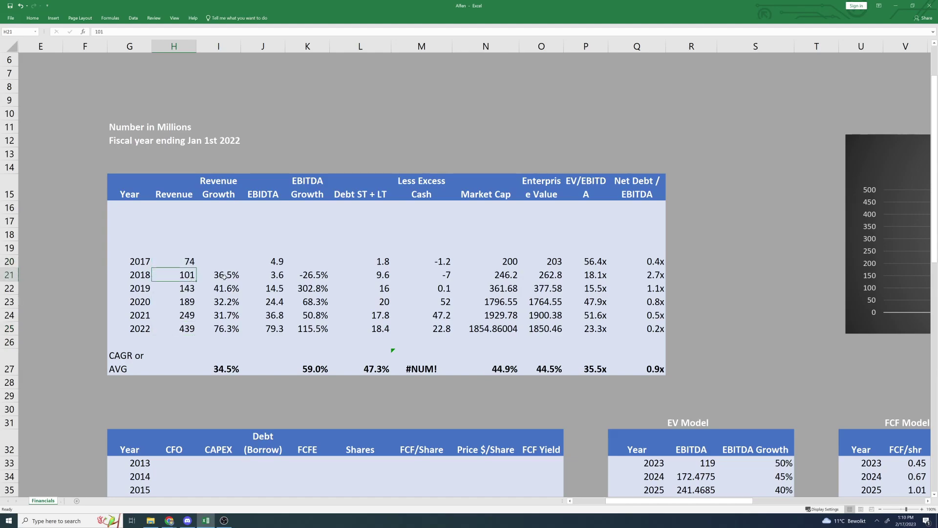
{"action": "key", "text": "Right"}
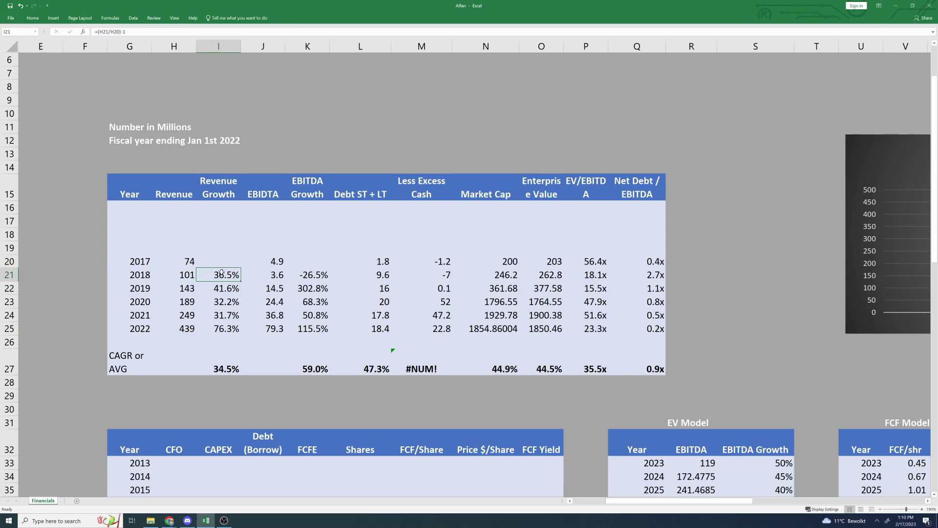
{"action": "left_click", "coordinate": [228, 328]}
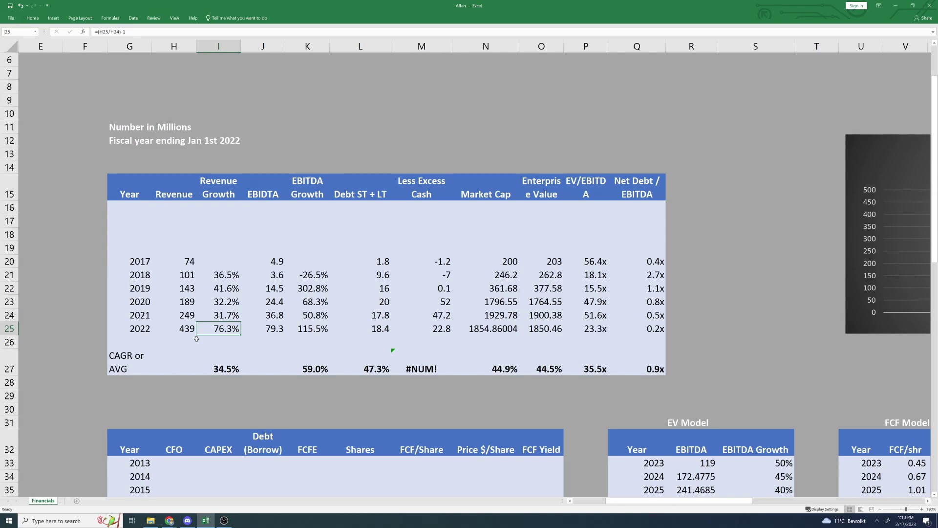
Step: Review the 2017–2022 EBITDA values with their growth and CAGR formulas
{"action": "left_click", "coordinate": [279, 260]}
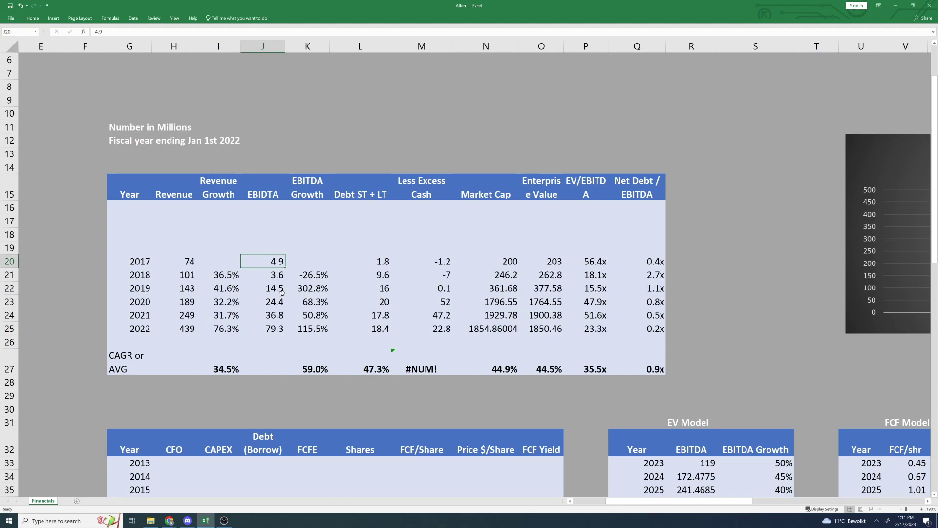
{"action": "left_click", "coordinate": [300, 288]}
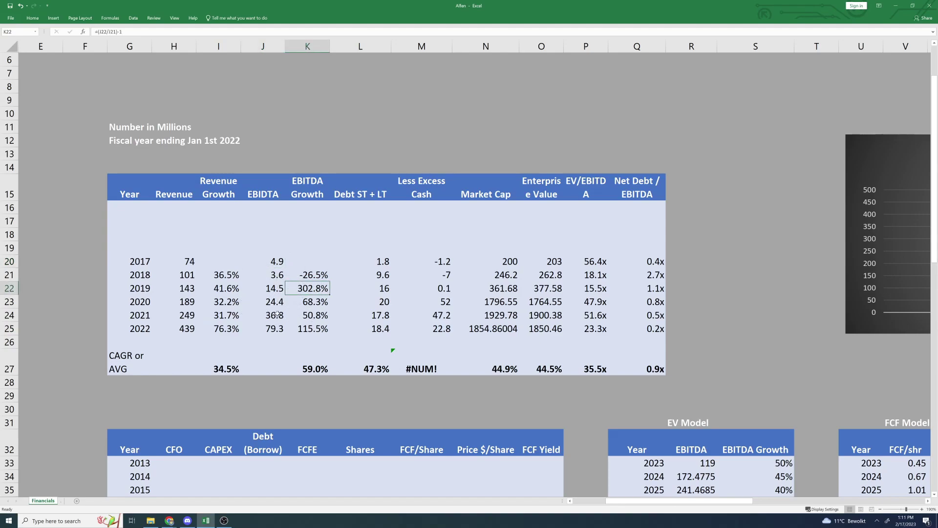
{"action": "left_click", "coordinate": [312, 328]}
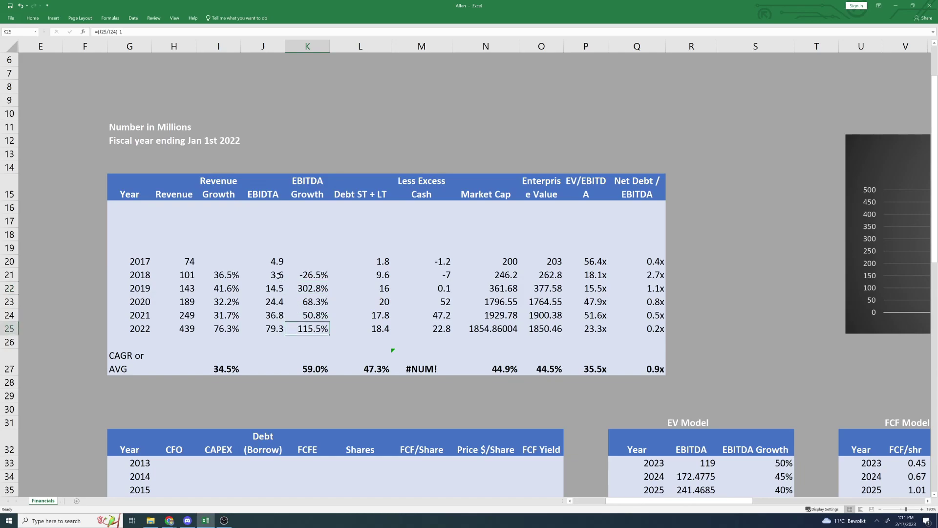
{"action": "key", "text": "Left"}
{"action": "key", "text": "ctrl+Up"}
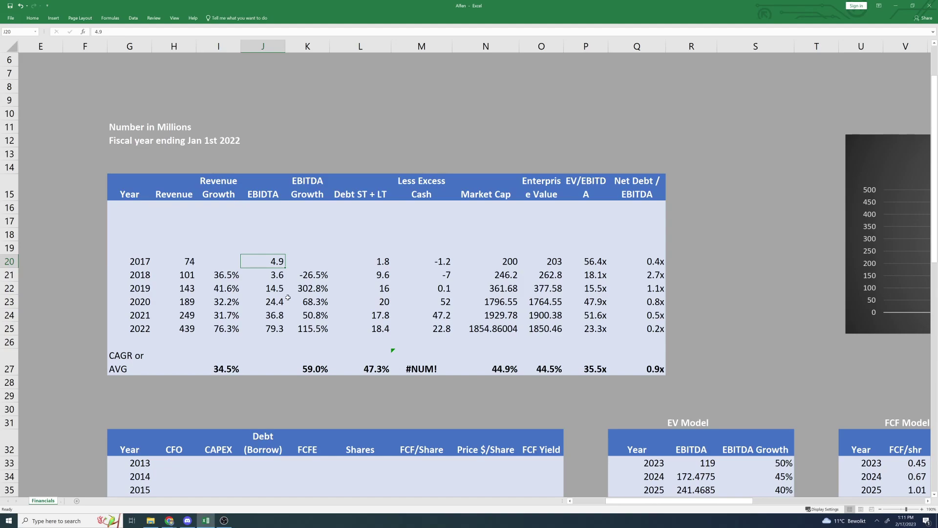
{"action": "left_click", "coordinate": [276, 328]}
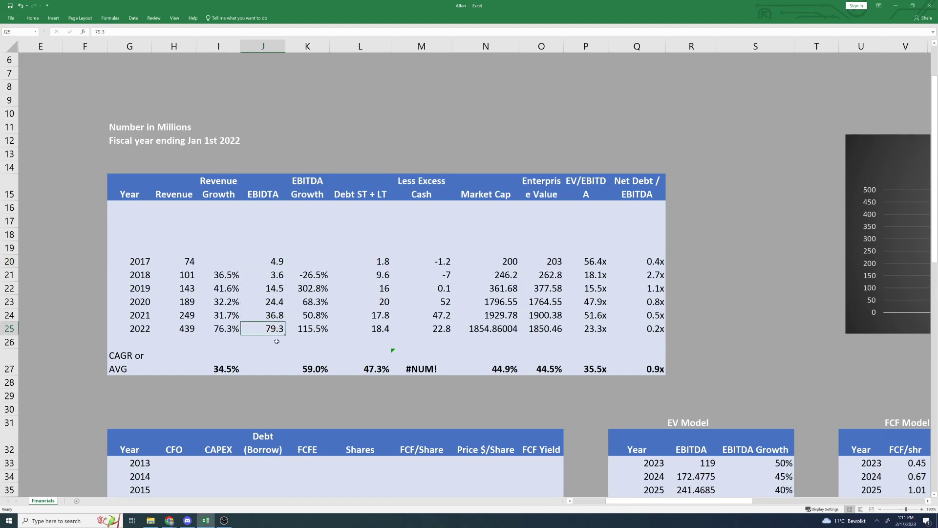
{"action": "left_click", "coordinate": [308, 329]}
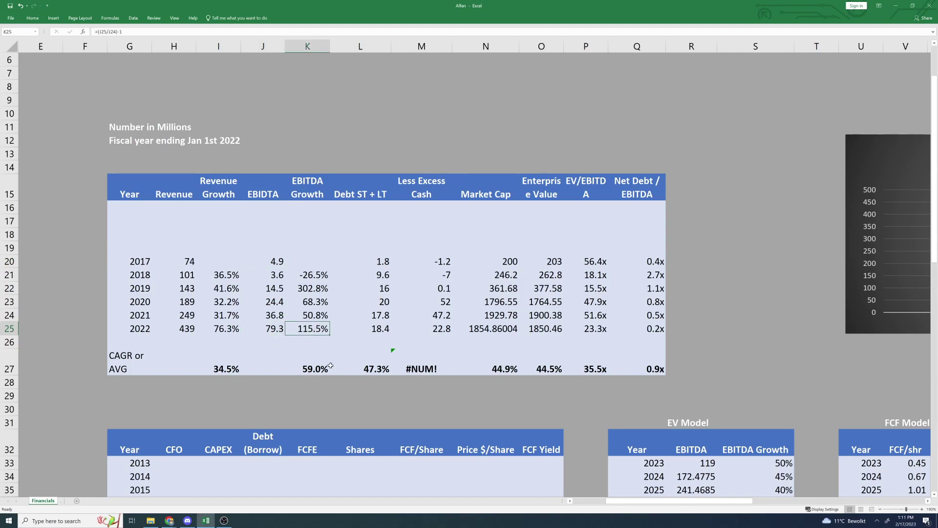
{"action": "left_click", "coordinate": [325, 362]}
{"action": "left_click", "coordinate": [315, 331]}
Step: Check the debt and excess cash figures for 2017 through 2020
{"action": "left_click", "coordinate": [367, 263]}
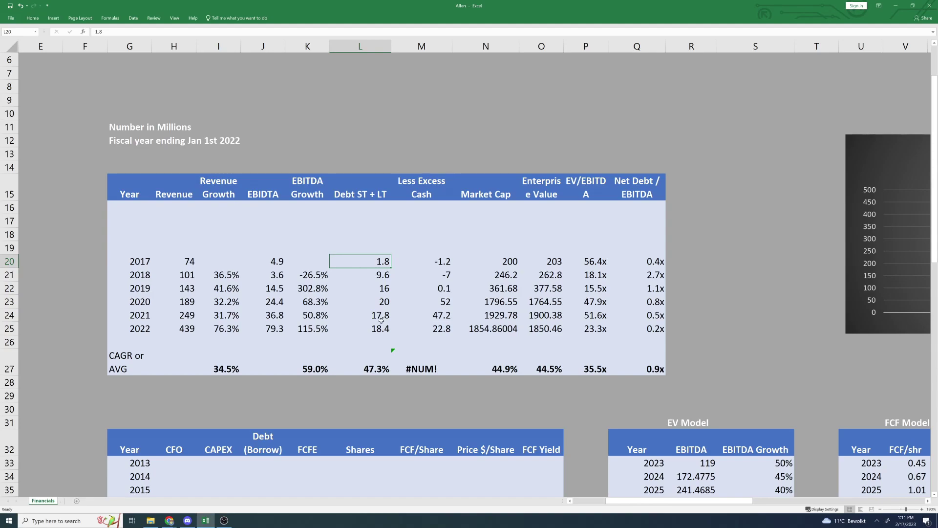
{"action": "left_click", "coordinate": [376, 289]}
{"action": "left_click", "coordinate": [384, 305]}
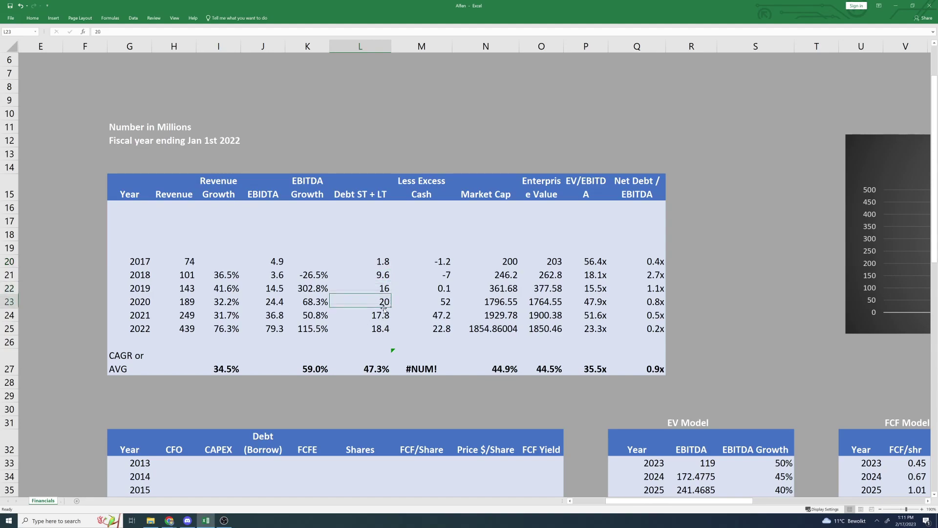
{"action": "left_click", "coordinate": [384, 290]}
{"action": "left_click", "coordinate": [417, 289]}
{"action": "left_click", "coordinate": [385, 289]}
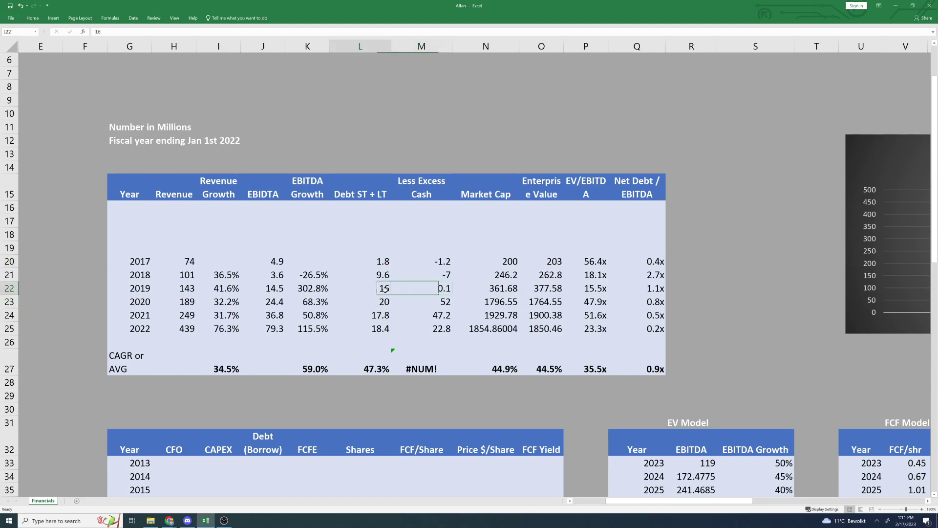
{"action": "left_click", "coordinate": [440, 292]}
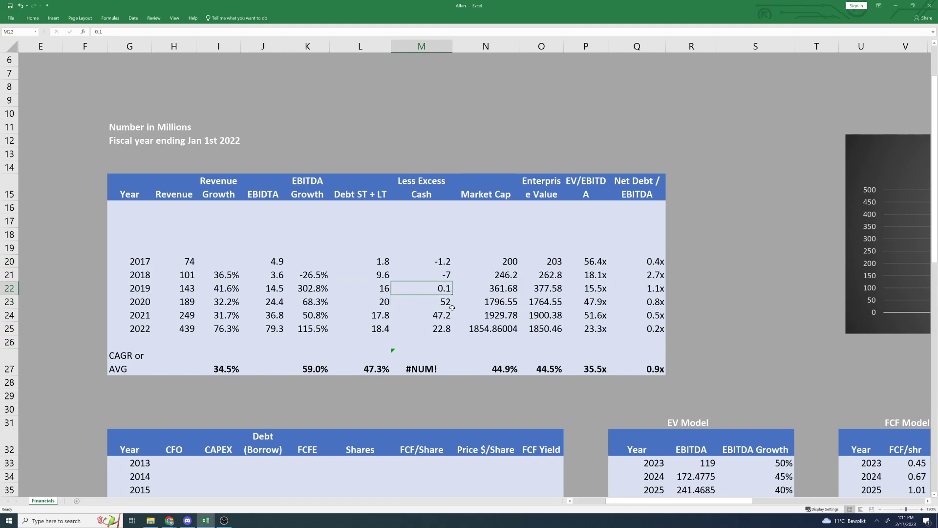
{"action": "left_click", "coordinate": [448, 301]}
{"action": "key", "text": "Up"}
{"action": "left_click", "coordinate": [439, 301]}
{"action": "left_click", "coordinate": [441, 288]}
Step: Inspect the market cap, enterprise value, EV/EBITDA and net debt to EBITDA formulas
{"action": "left_click", "coordinate": [505, 275]}
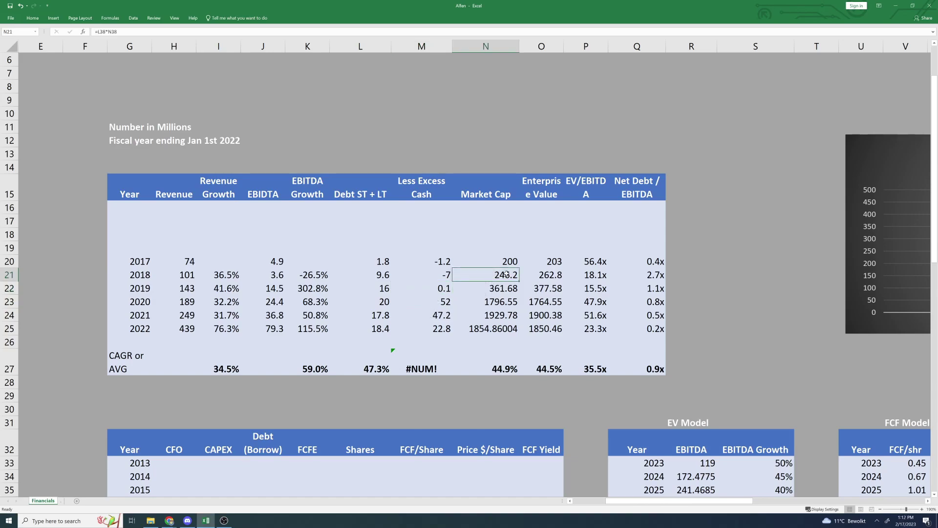
{"action": "left_click", "coordinate": [498, 367]}
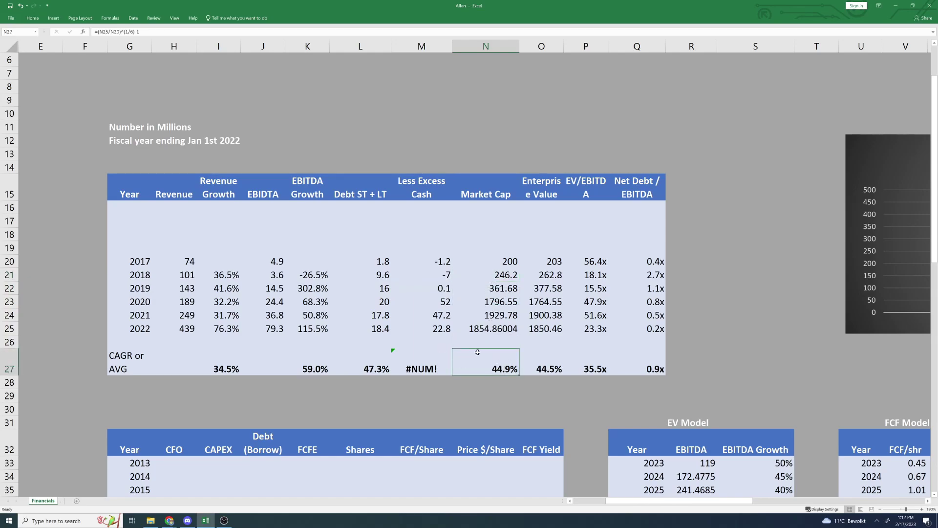
{"action": "left_click", "coordinate": [547, 263]}
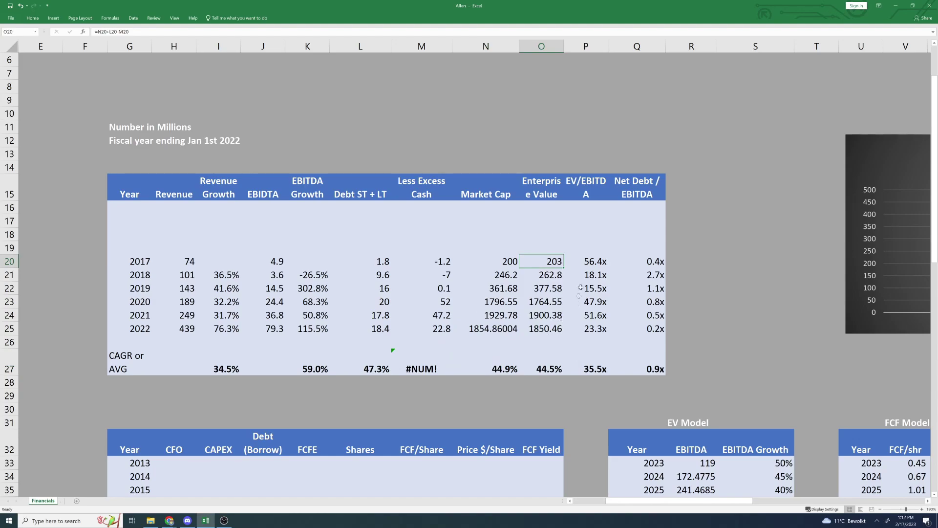
{"action": "left_click", "coordinate": [590, 264]}
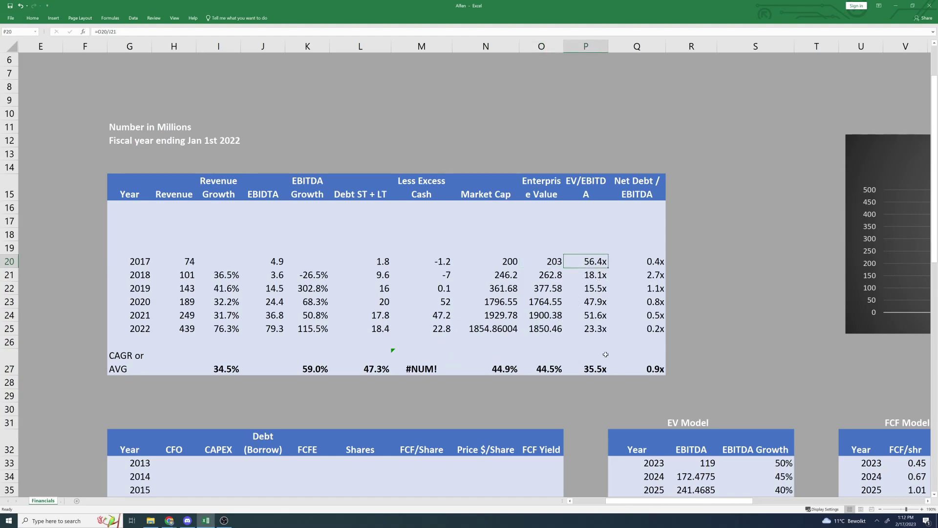
{"action": "left_click", "coordinate": [601, 276]}
{"action": "left_click", "coordinate": [594, 263]}
{"action": "left_click", "coordinate": [600, 300]}
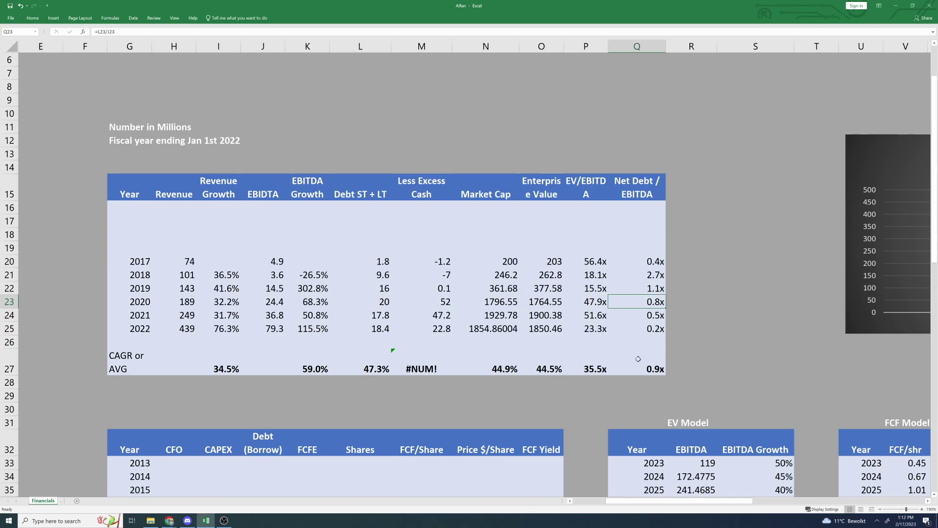
{"action": "left_click", "coordinate": [599, 370]}
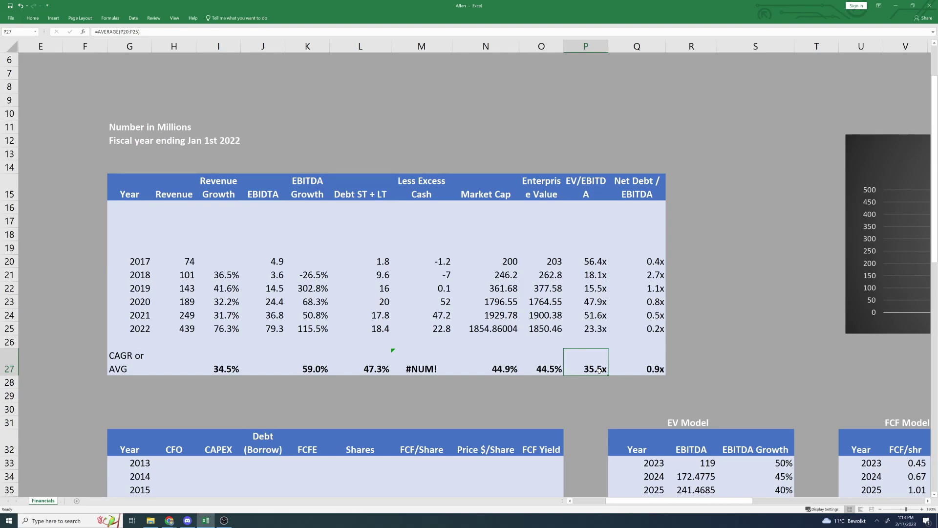
{"action": "left_click", "coordinate": [660, 332]}
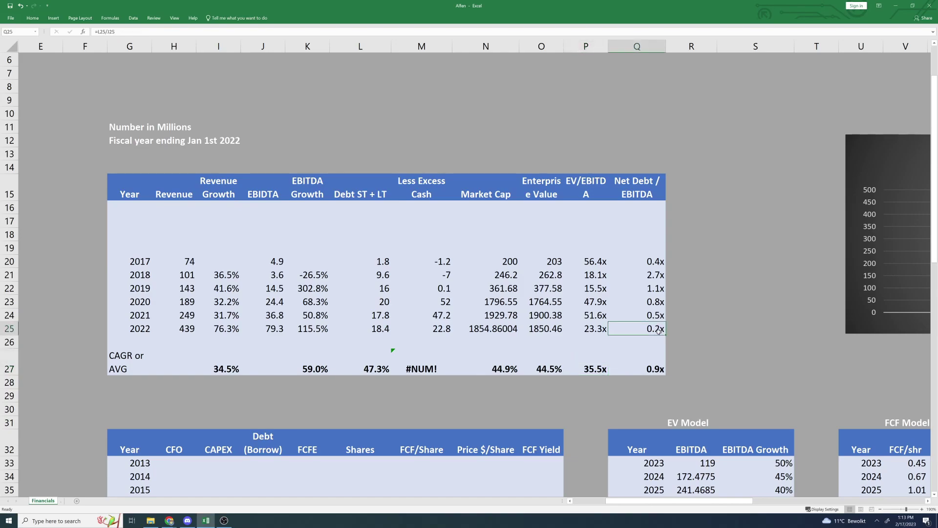
Step: In the cash-flow table, check the 2017–2022 CFO figures against 2022 EBITDA of 79.3
{"action": "scroll", "coordinate": [657, 302], "scroll_direction": "down", "scroll_amount": 1}
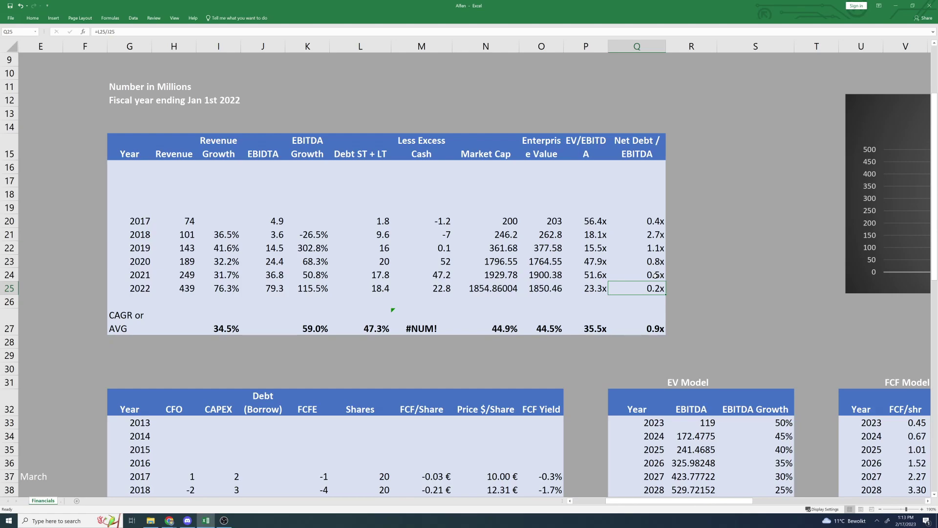
{"action": "scroll", "coordinate": [416, 277], "scroll_direction": "down", "scroll_amount": 1}
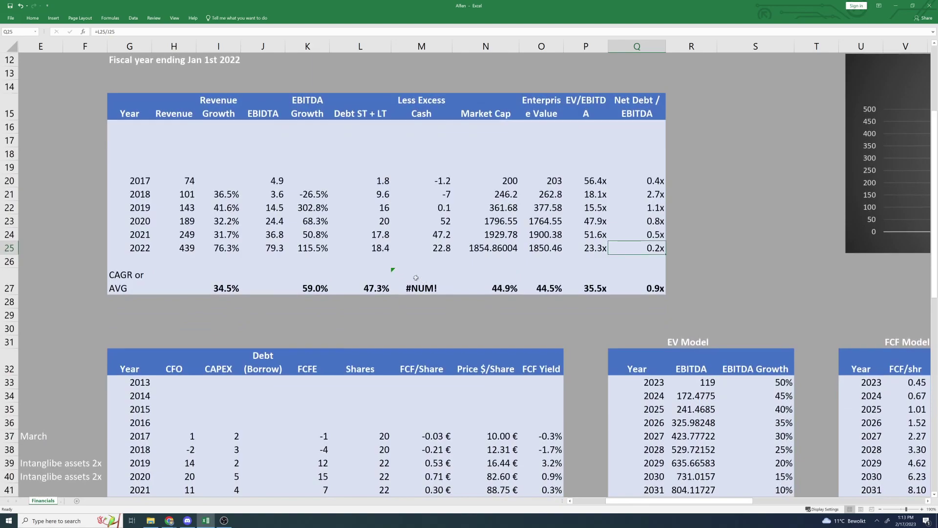
{"action": "scroll", "coordinate": [416, 278], "scroll_direction": "down", "scroll_amount": 3}
{"action": "left_click", "coordinate": [142, 287]}
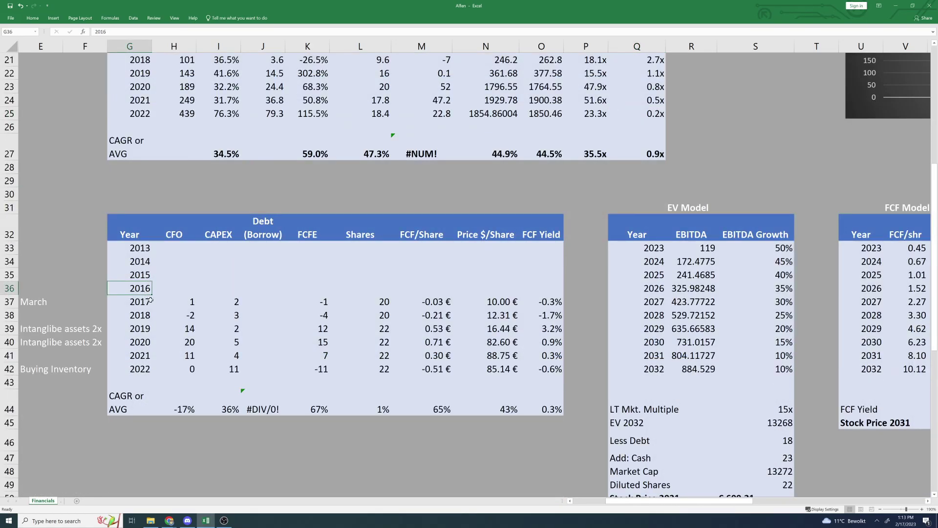
{"action": "left_click", "coordinate": [146, 301]}
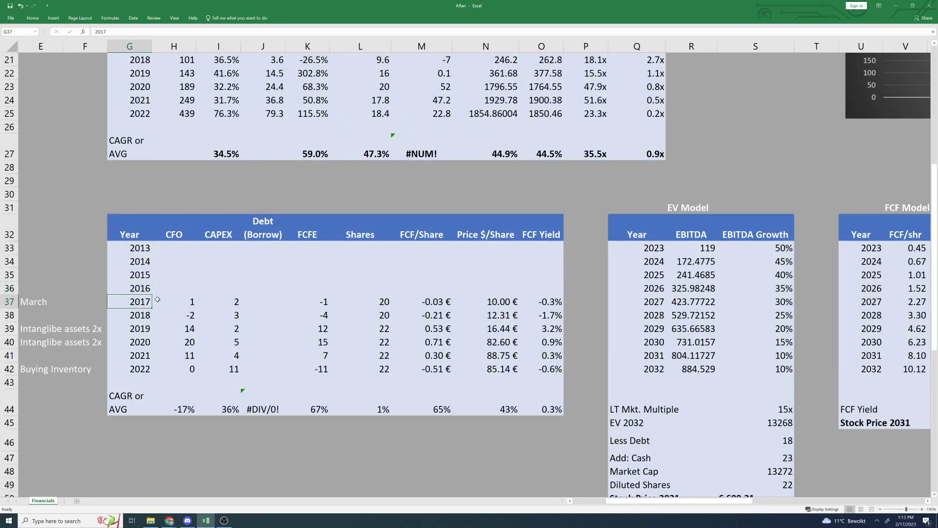
{"action": "left_click", "coordinate": [188, 299]}
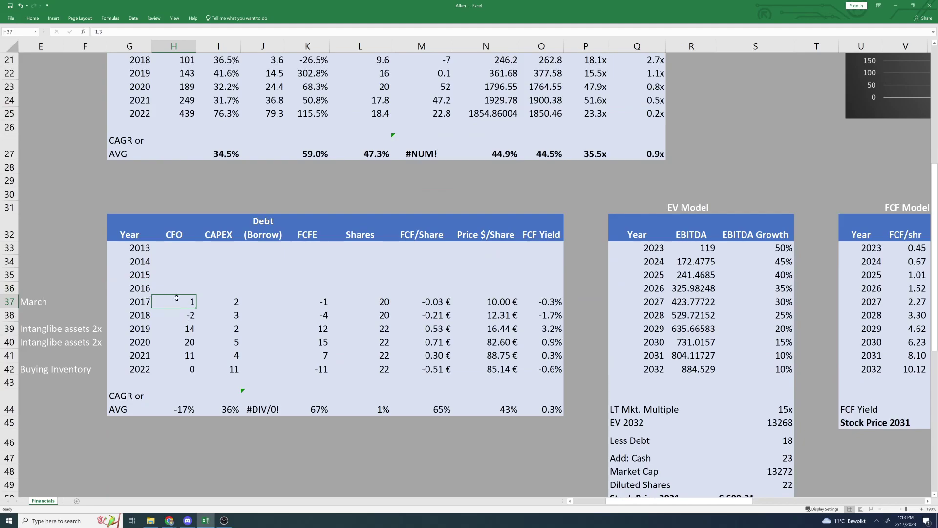
{"action": "scroll", "coordinate": [198, 329], "scroll_direction": "up", "scroll_amount": 1}
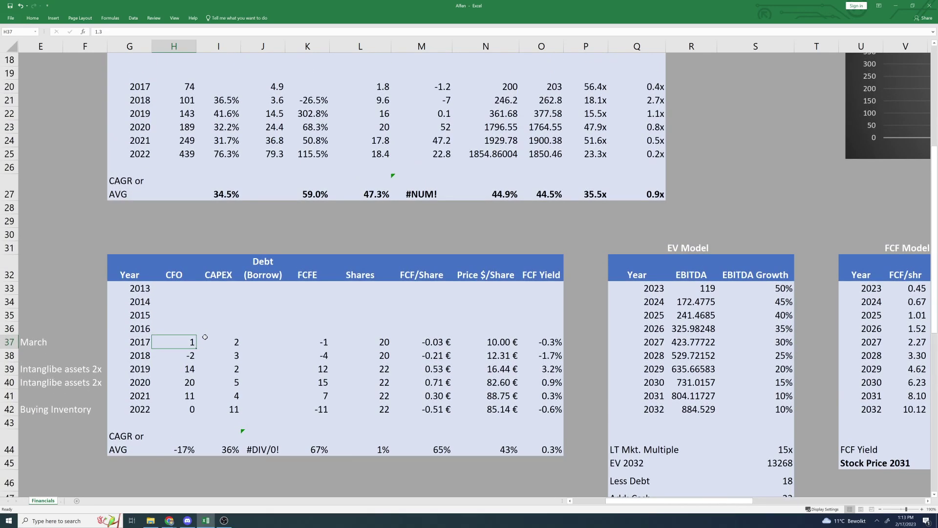
{"action": "scroll", "coordinate": [205, 338], "scroll_direction": "down", "scroll_amount": 1}
{"action": "left_click", "coordinate": [191, 331]}
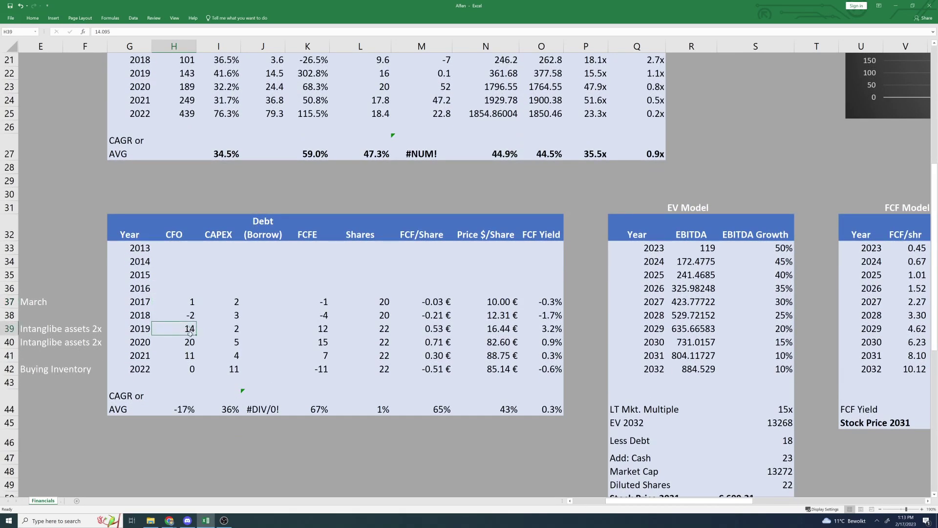
{"action": "left_click", "coordinate": [193, 342]}
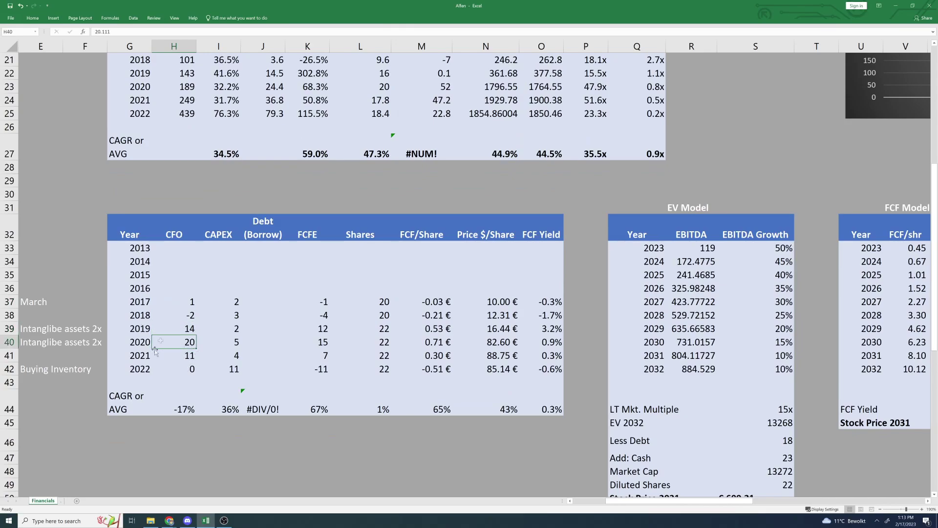
{"action": "left_click", "coordinate": [188, 368]}
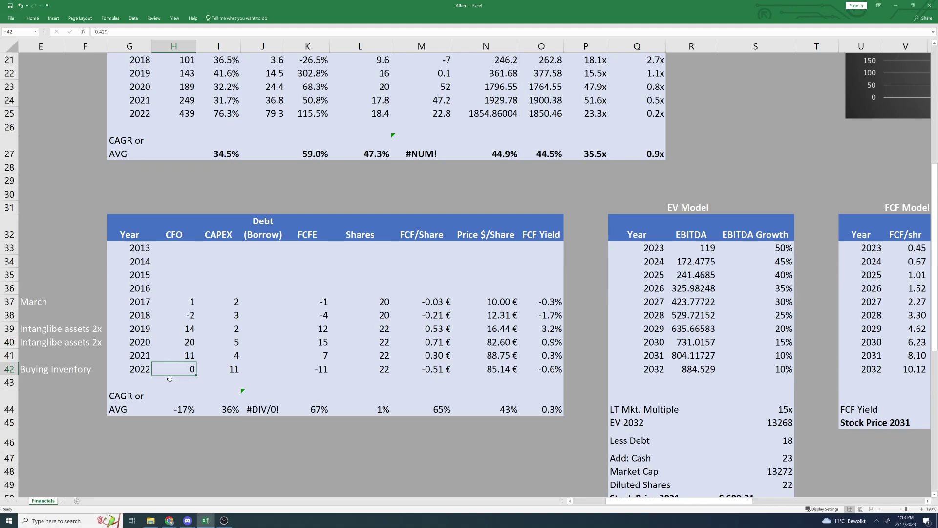
{"action": "left_click", "coordinate": [279, 118]}
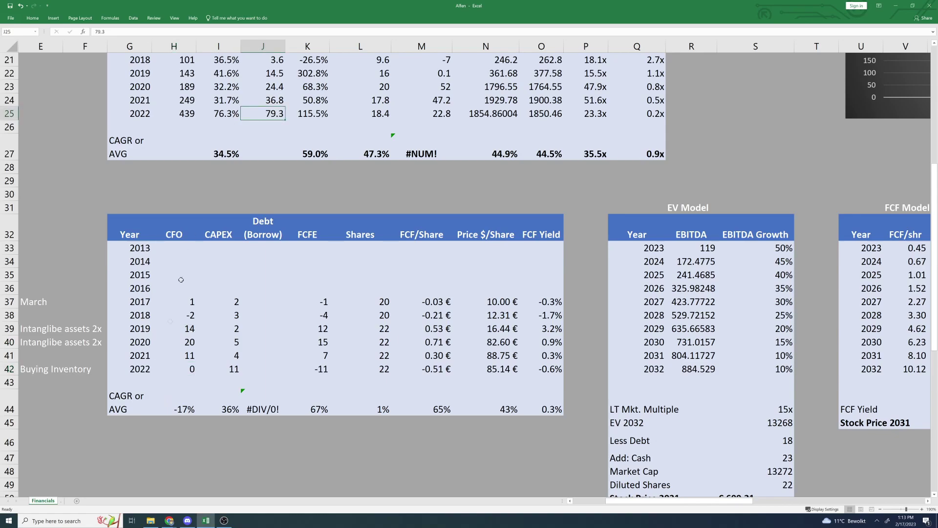
{"action": "left_click", "coordinate": [189, 367]}
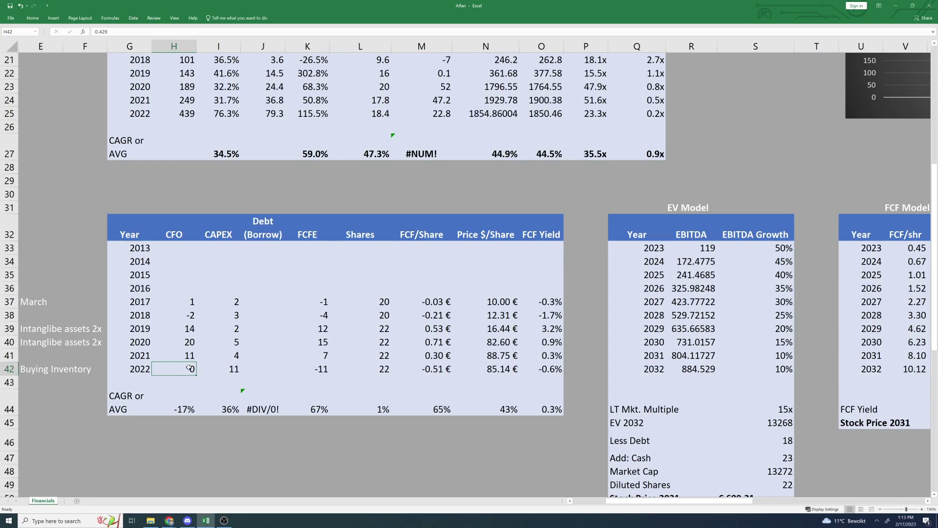
Step: Read the 'Intanglibe assets 2x' note and check the 2019 and 2020 CAPEX figures
{"action": "left_click", "coordinate": [181, 328]}
{"action": "left_click", "coordinate": [86, 328]}
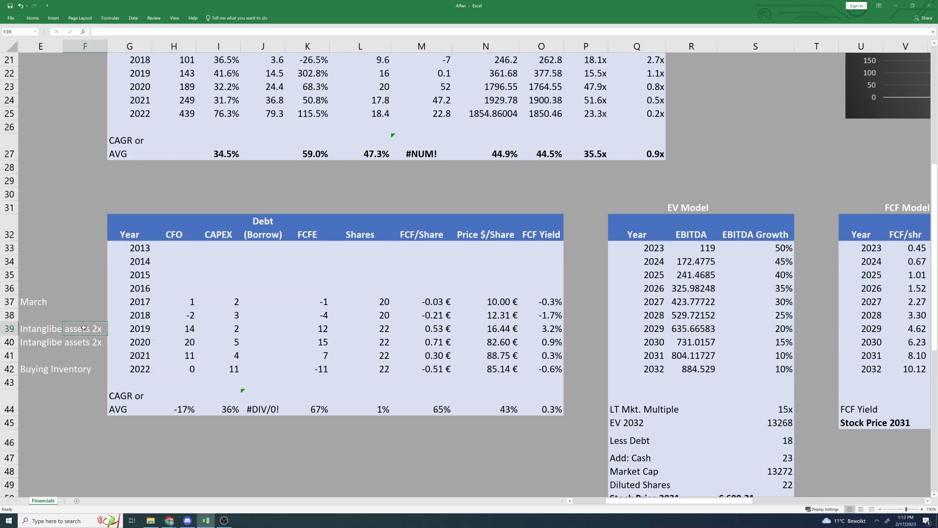
{"action": "left_click", "coordinate": [42, 330]}
{"action": "left_click", "coordinate": [68, 329]}
{"action": "left_click", "coordinate": [234, 327]}
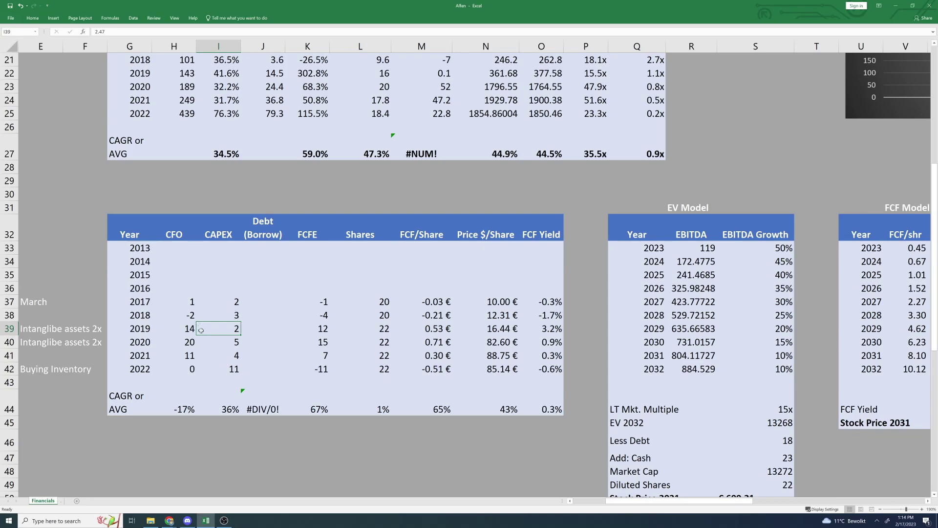
{"action": "left_click", "coordinate": [232, 340]}
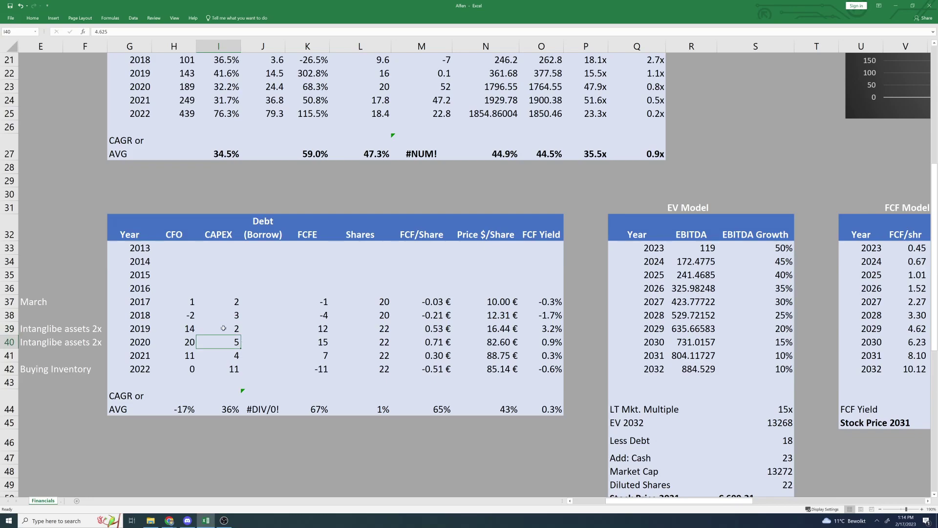
{"action": "left_click", "coordinate": [225, 329]}
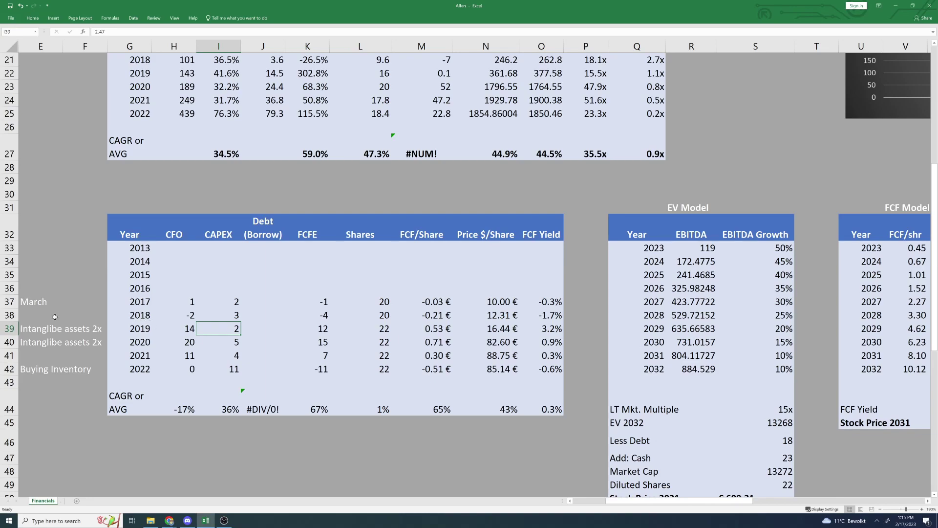
{"action": "left_click", "coordinate": [44, 328]}
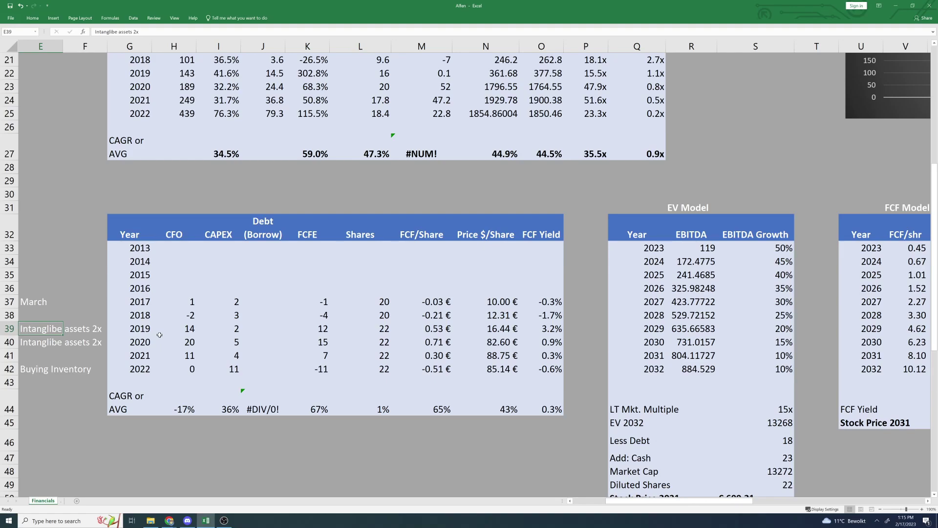
Step: Inspect the FCFE formulas (=H37-I37) for 2017 and 2022 alongside 2022 CAPEX and notes
{"action": "left_click", "coordinate": [327, 300]}
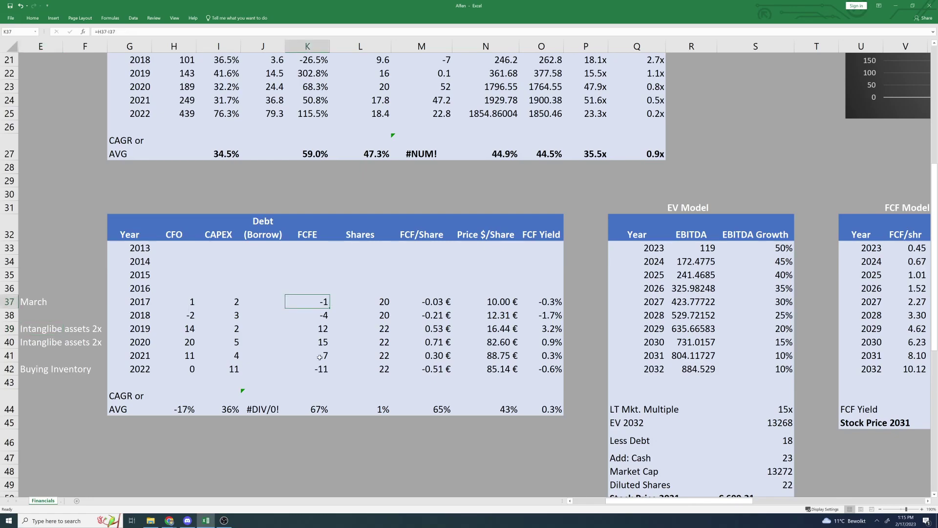
{"action": "key", "text": "Down"}
{"action": "key", "text": "Down"}
{"action": "key", "text": "Down"}
{"action": "key", "text": "Down"}
{"action": "key", "text": "Down"}
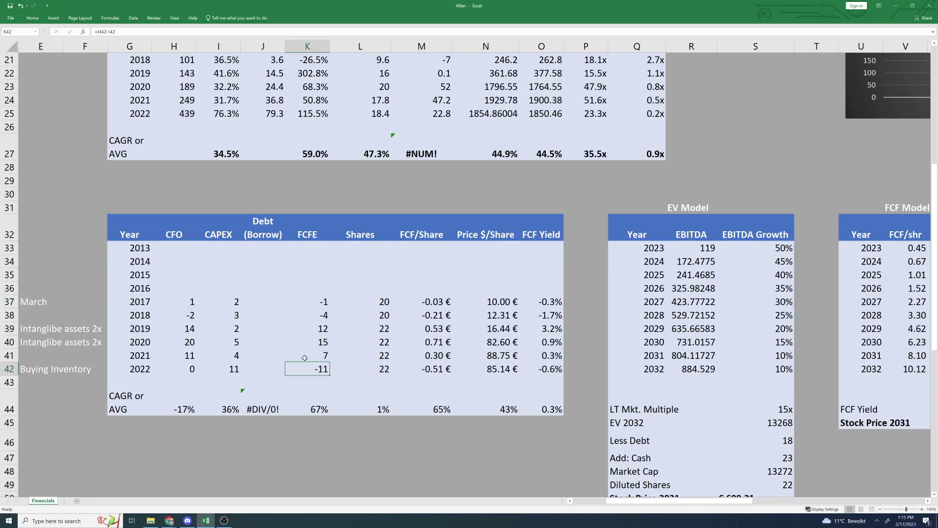
{"action": "left_click", "coordinate": [275, 117]}
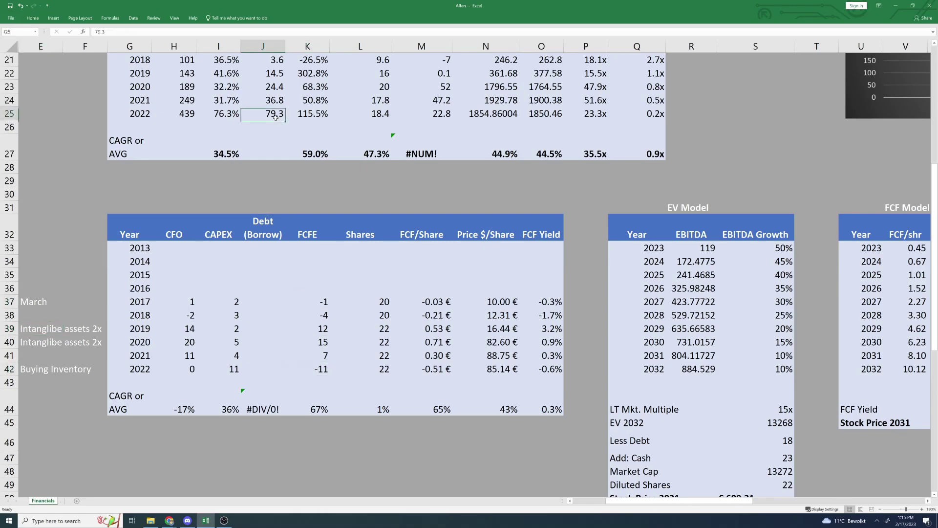
{"action": "left_click", "coordinate": [321, 371]}
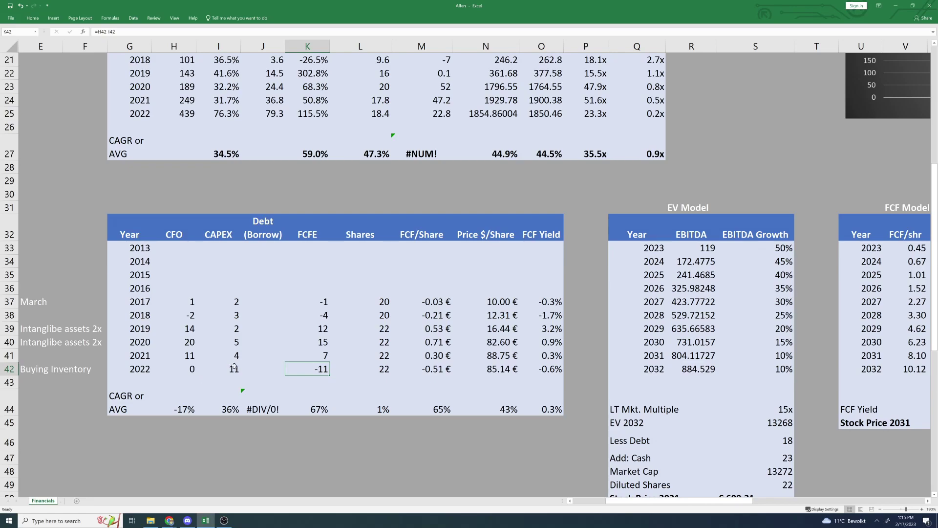
{"action": "left_click", "coordinate": [237, 367]}
{"action": "left_click", "coordinate": [246, 368]}
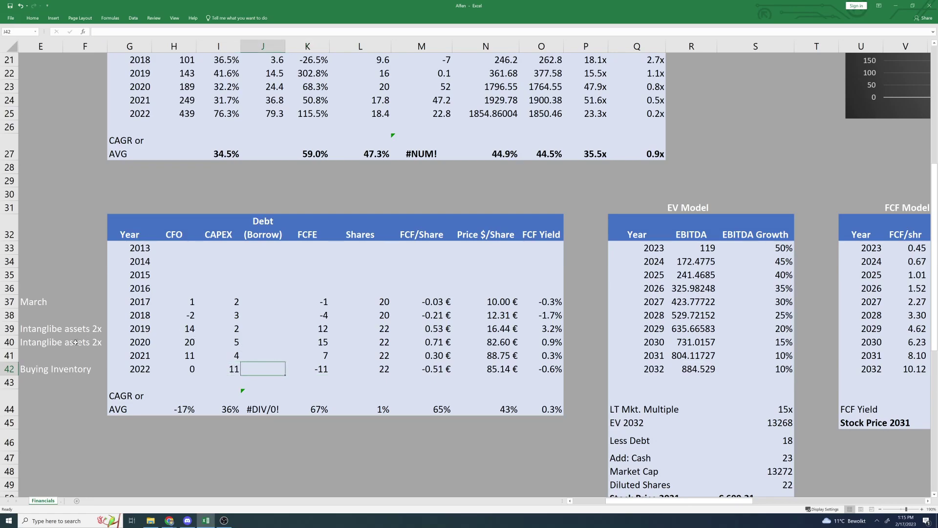
{"action": "left_click", "coordinate": [49, 342]}
{"action": "left_click", "coordinate": [58, 363]}
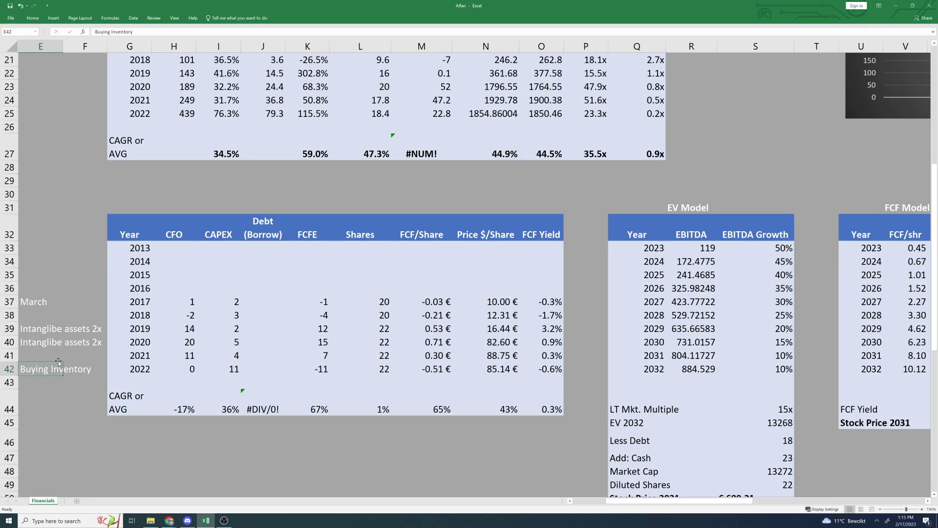
Step: Compare the share counts for 2017, 2018 and 2019 (22)
{"action": "left_click", "coordinate": [383, 300]}
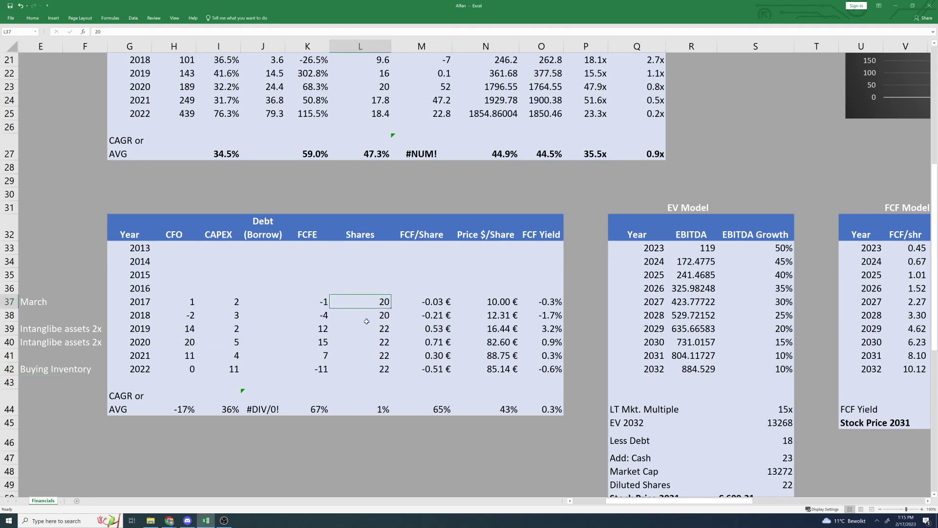
{"action": "left_click", "coordinate": [383, 316]}
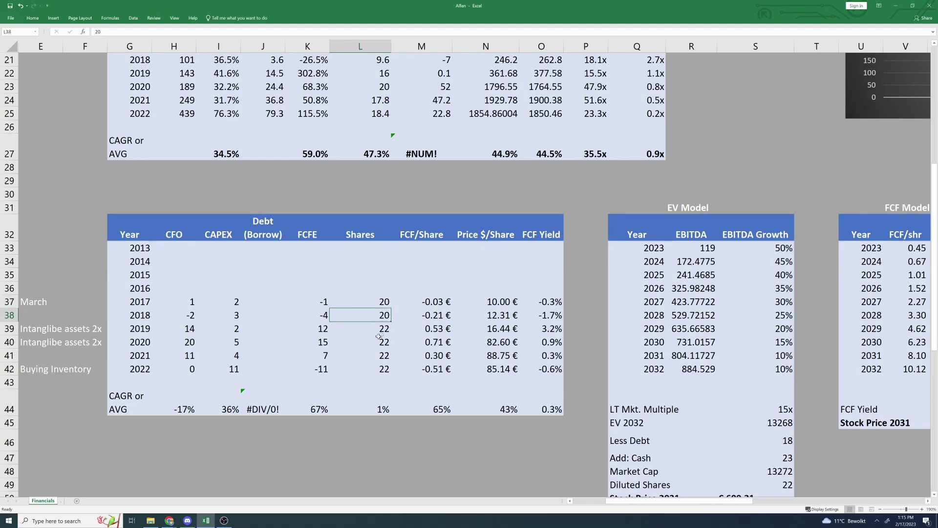
{"action": "left_click", "coordinate": [352, 326]}
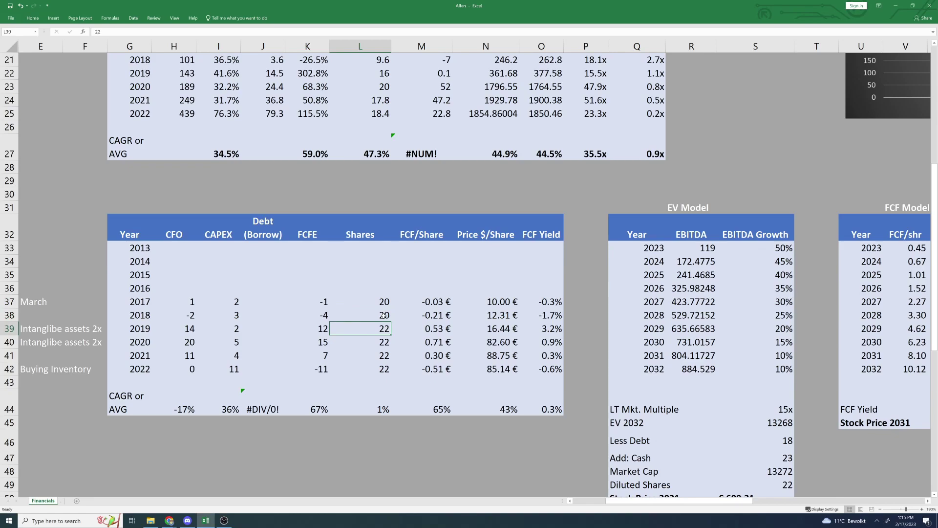
{"action": "left_click", "coordinate": [384, 317]}
{"action": "left_click", "coordinate": [384, 328]}
{"action": "left_click", "coordinate": [384, 316]}
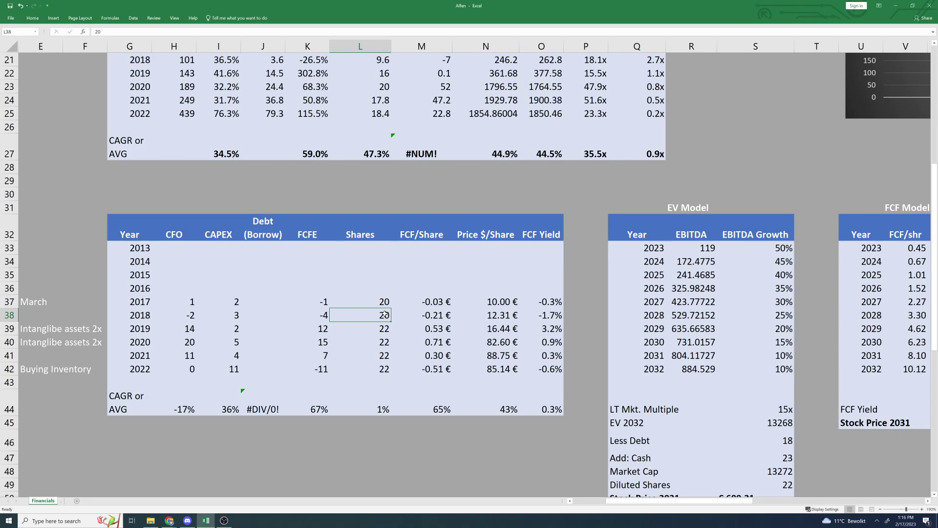
Step: Inspect the FCF/Share and FCFE formulas for 2017–2020, leaving them unchanged
{"action": "left_click", "coordinate": [432, 299]}
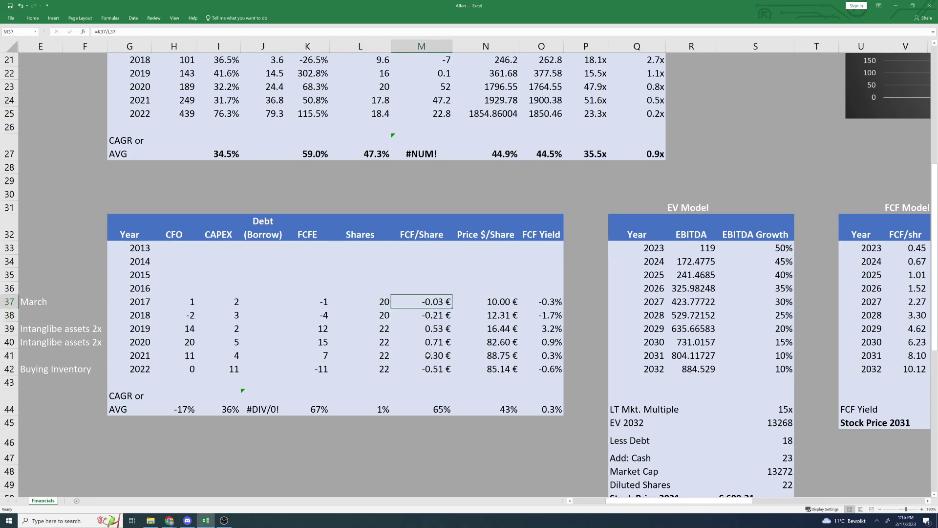
{"action": "left_click", "coordinate": [318, 312]}
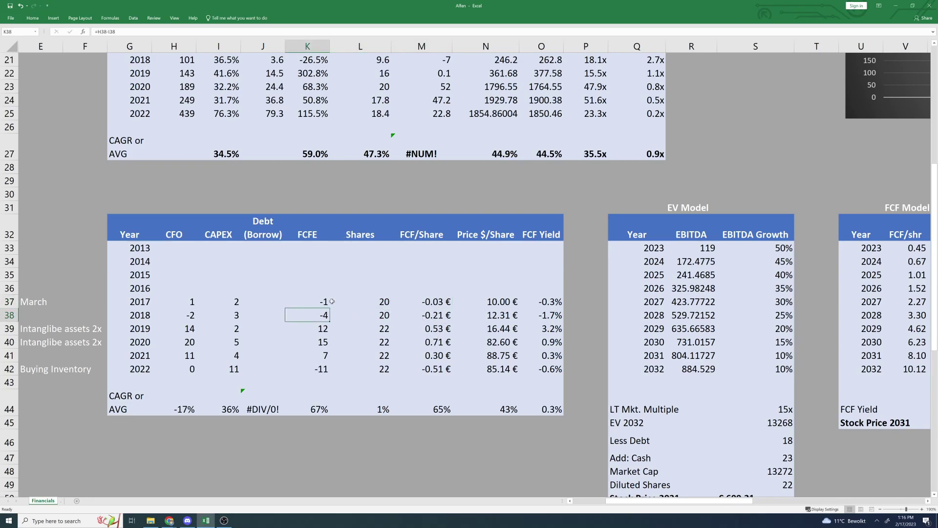
{"action": "left_click", "coordinate": [384, 327]}
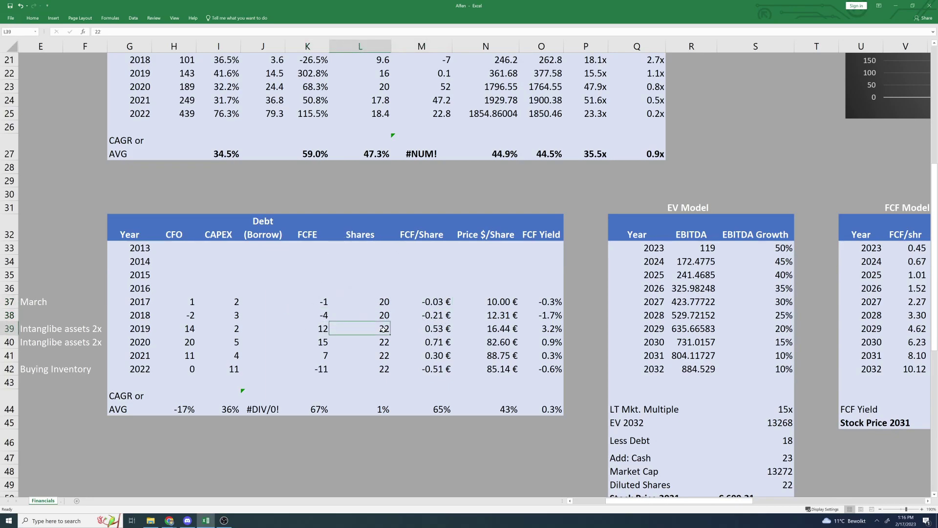
{"action": "left_click", "coordinate": [321, 327]}
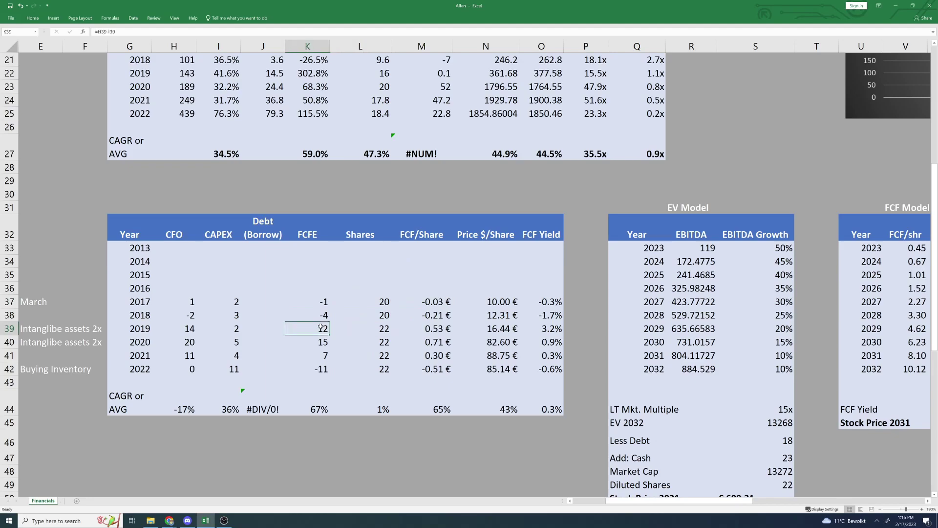
{"action": "double_click", "coordinate": [321, 327]}
{"action": "key", "text": "Return"}
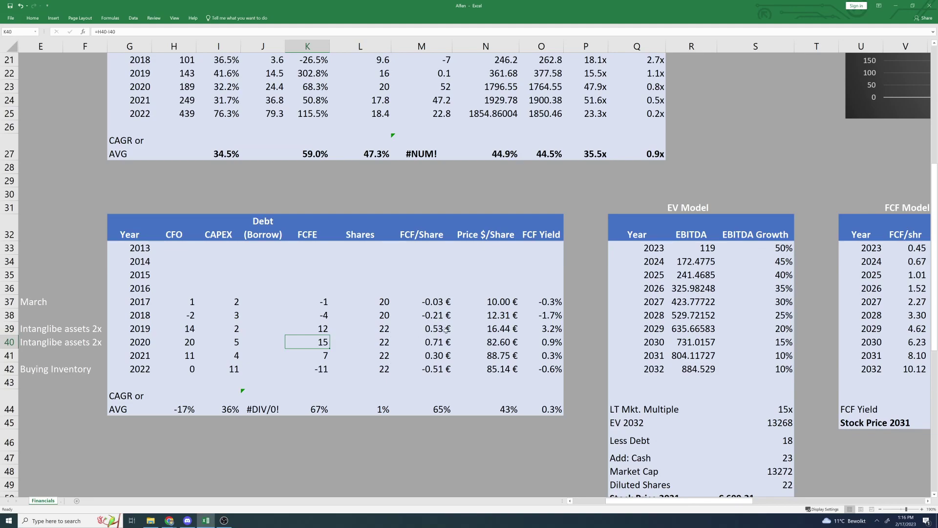
{"action": "left_click", "coordinate": [432, 330]}
{"action": "left_click", "coordinate": [433, 340]}
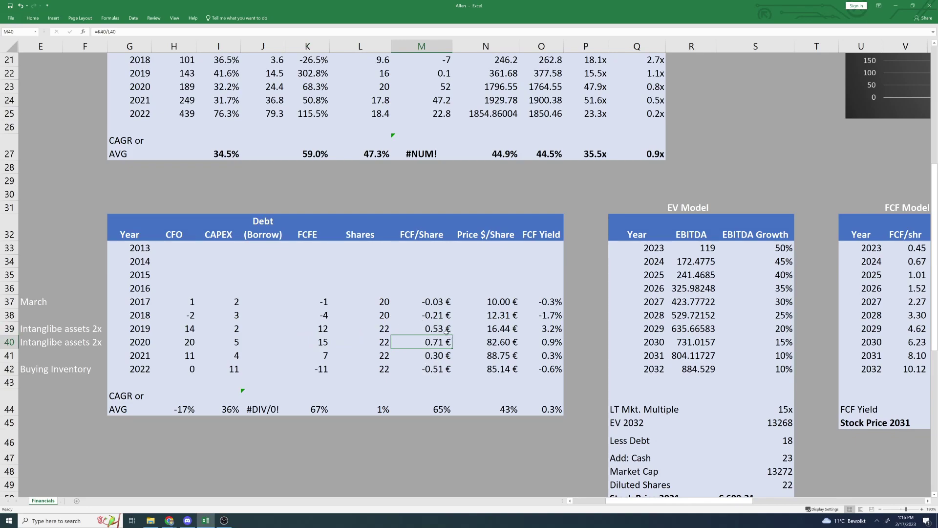
Step: Enter 10.00 € as the 2017 price per share
{"action": "left_click", "coordinate": [468, 345]}
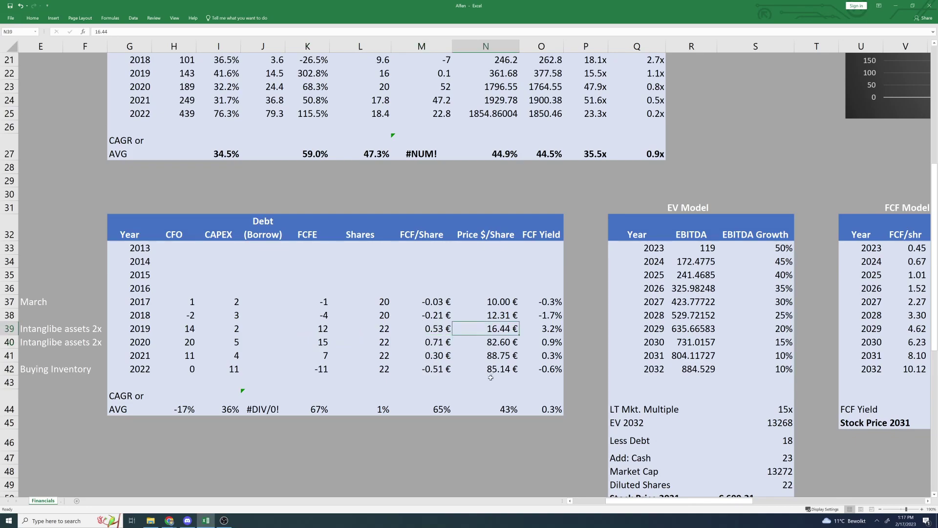
{"action": "left_click", "coordinate": [494, 302]}
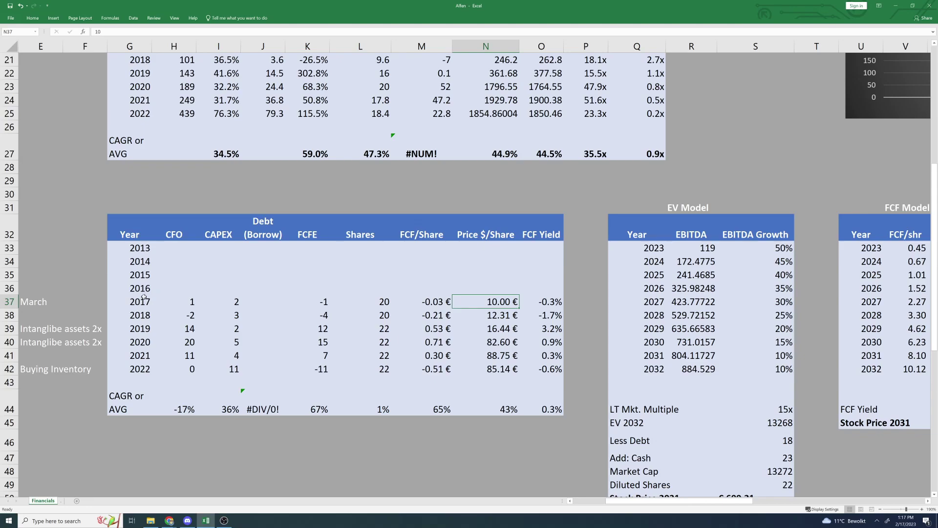
{"action": "scroll", "coordinate": [286, 312], "scroll_direction": "up", "scroll_amount": 4}
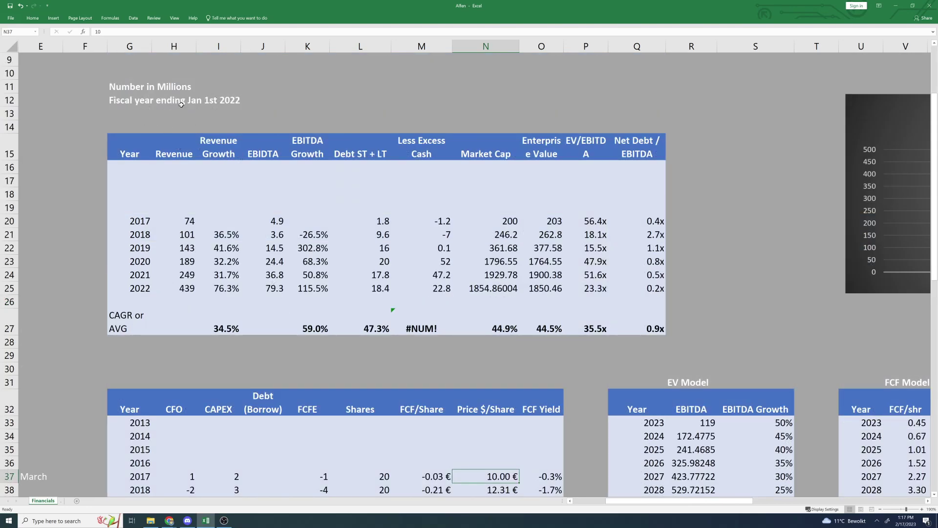
{"action": "scroll", "coordinate": [367, 220], "scroll_direction": "down", "scroll_amount": 2}
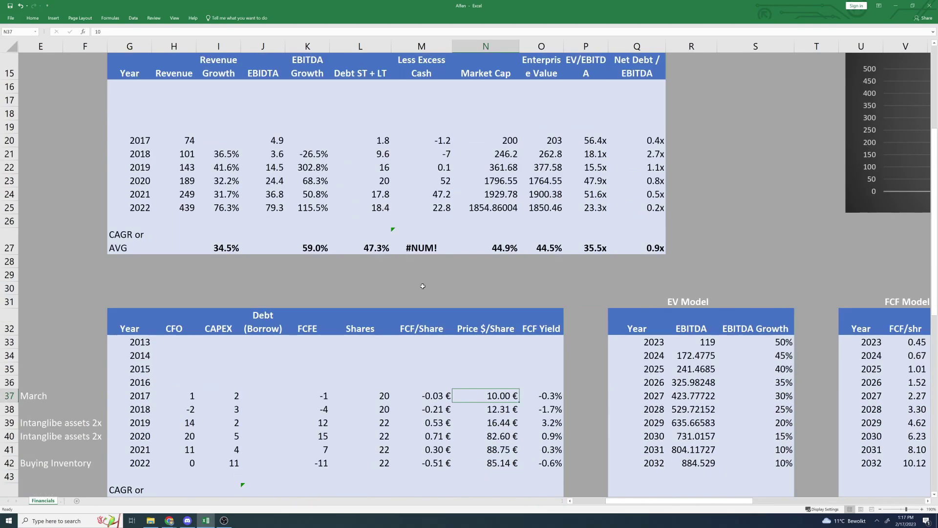
{"action": "scroll", "coordinate": [423, 285], "scroll_direction": "down", "scroll_amount": 1}
{"action": "double_click", "coordinate": [506, 344]}
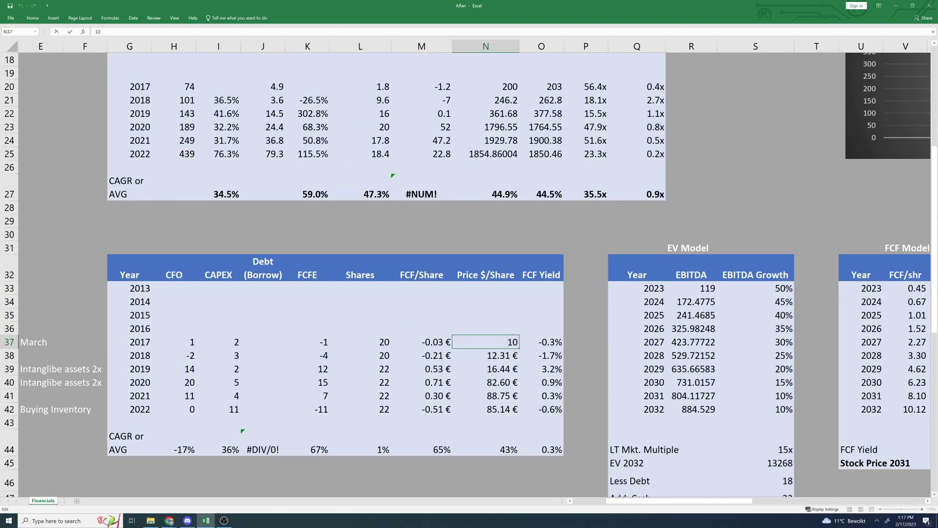
{"action": "key", "text": "Return"}
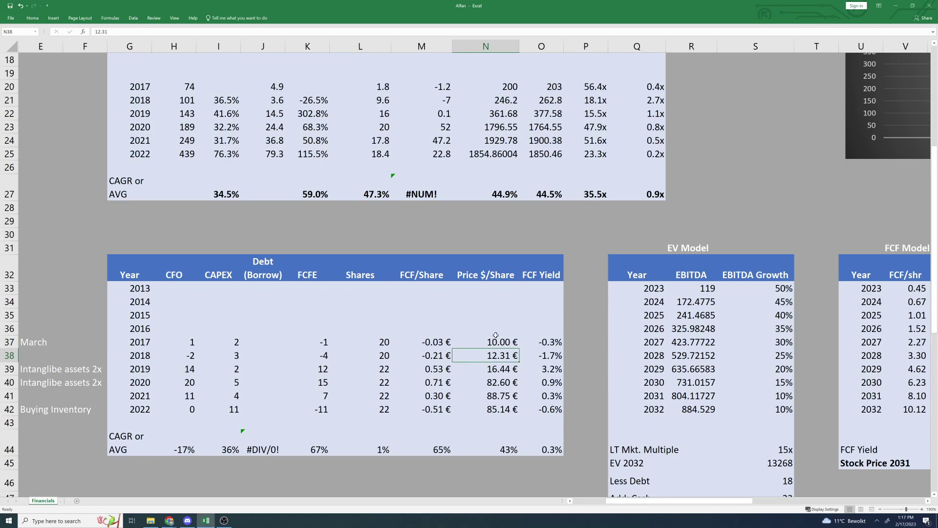
Step: Review the 2017–2022 share prices and the 2019 FCF yield formula
{"action": "left_click", "coordinate": [41, 338]}
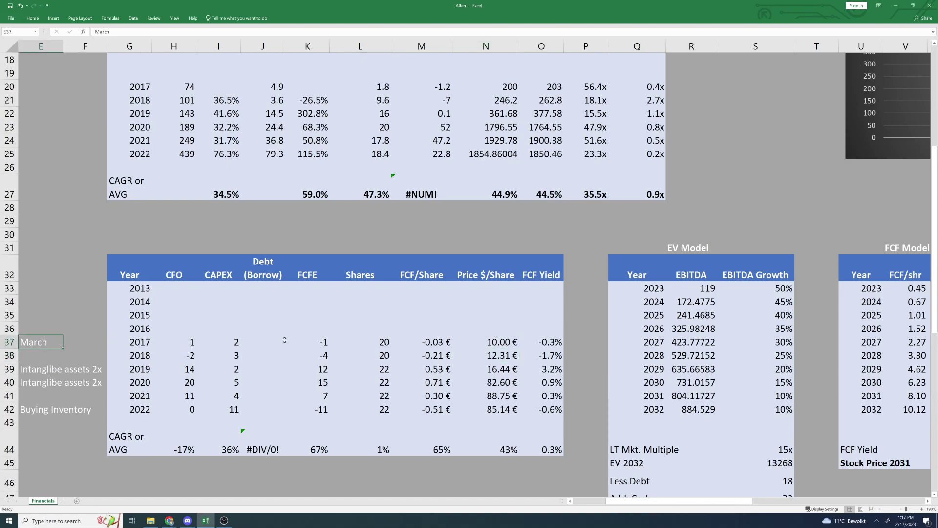
{"action": "left_click", "coordinate": [501, 341]}
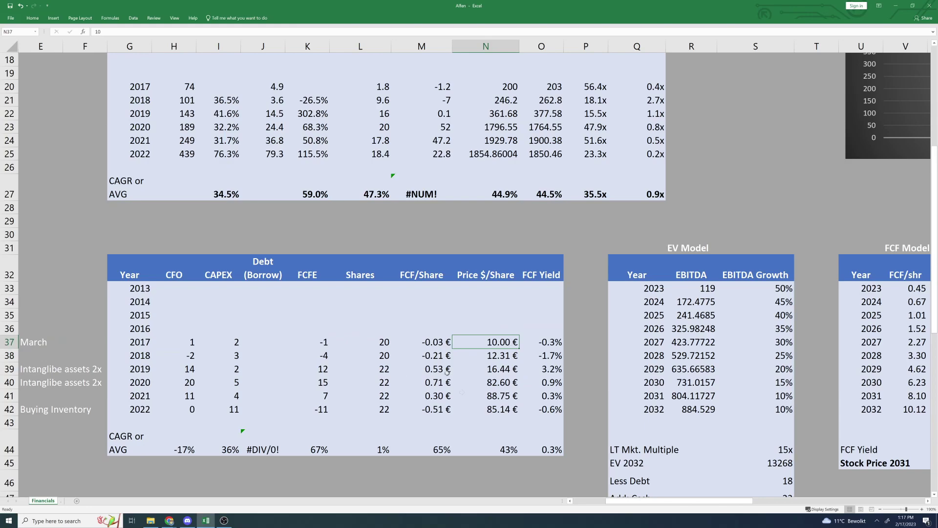
{"action": "left_click", "coordinate": [499, 370]}
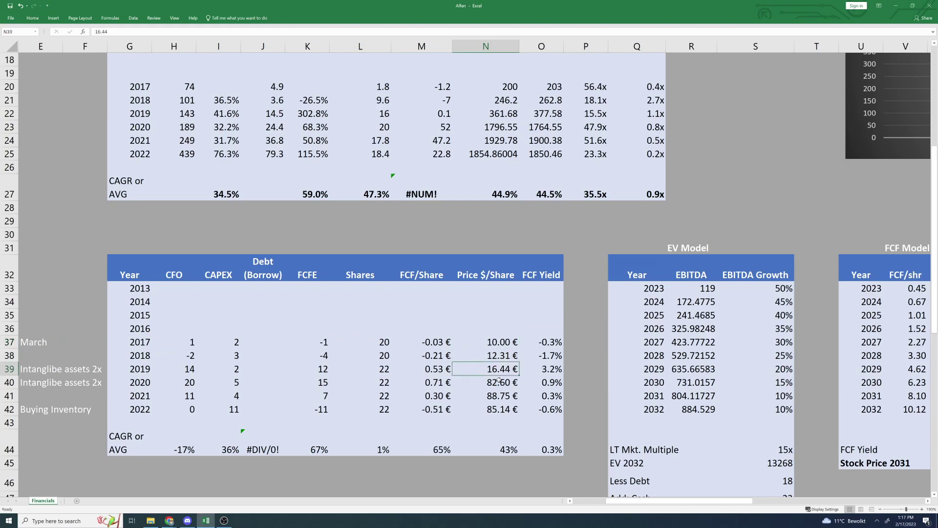
{"action": "left_click", "coordinate": [498, 381]}
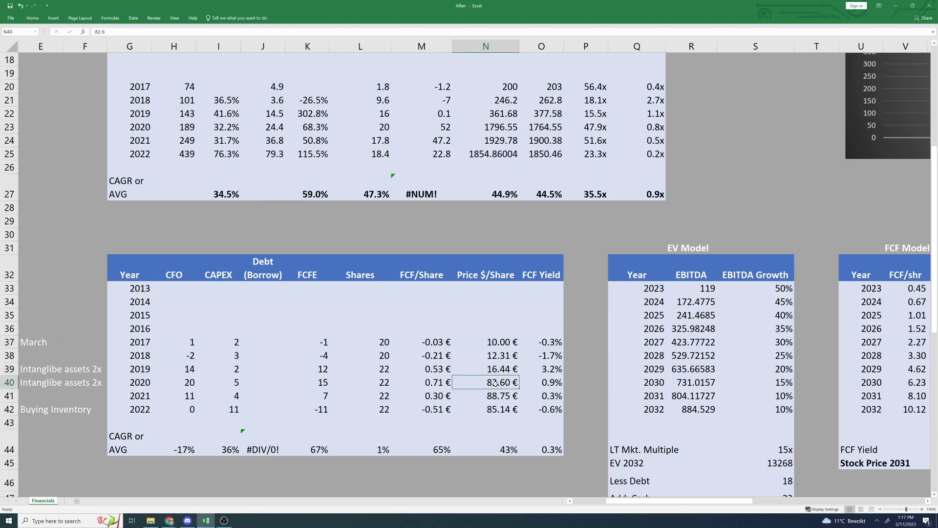
{"action": "left_click", "coordinate": [300, 112]}
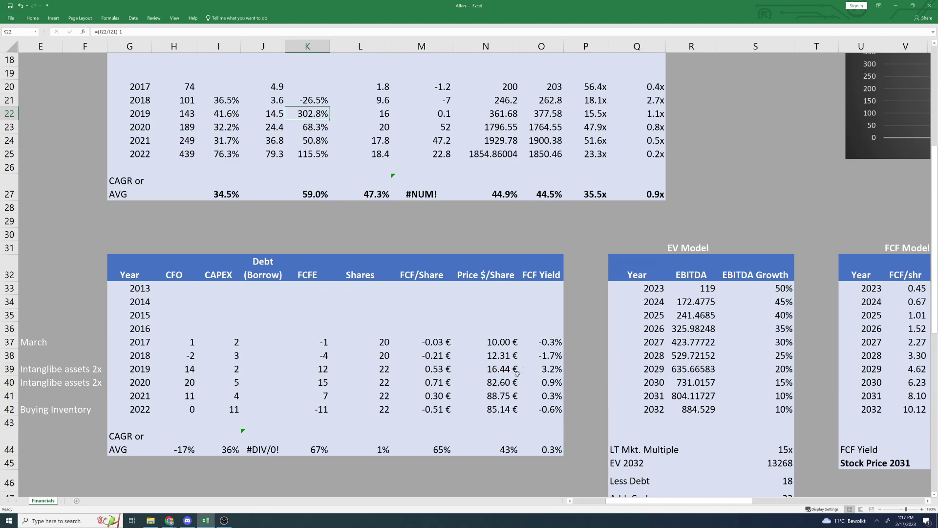
{"action": "left_click", "coordinate": [503, 366]}
{"action": "key", "text": "Down"}
{"action": "key", "text": "Down"}
{"action": "key", "text": "Down"}
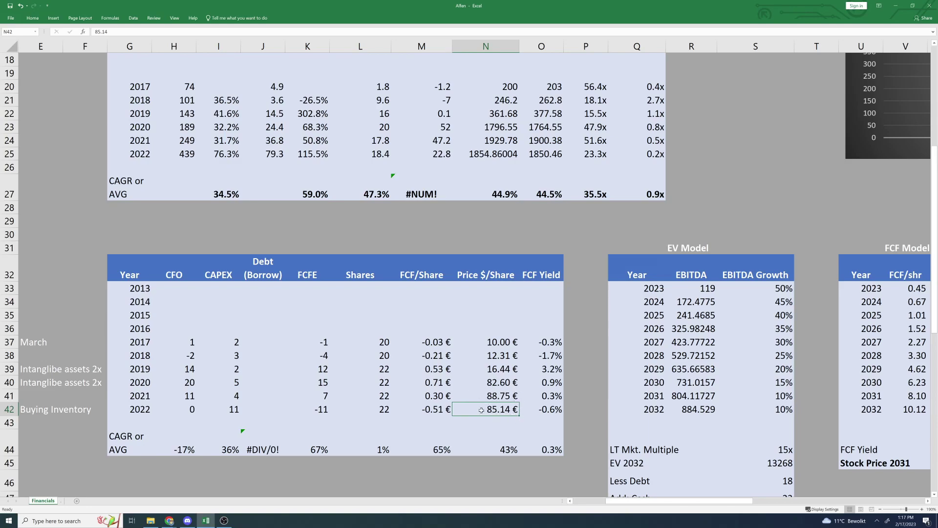
{"action": "left_click", "coordinate": [502, 392]}
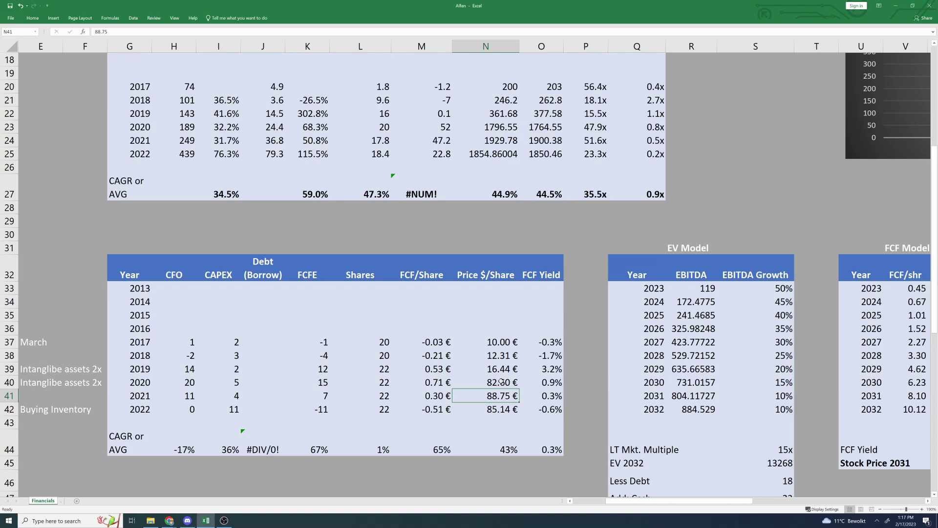
{"action": "left_click", "coordinate": [550, 371]}
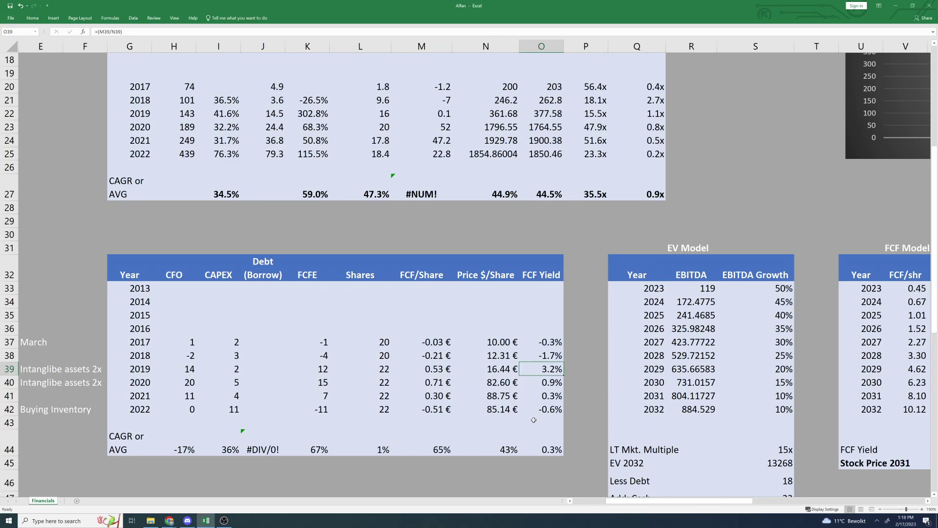
{"action": "left_click", "coordinate": [551, 443]}
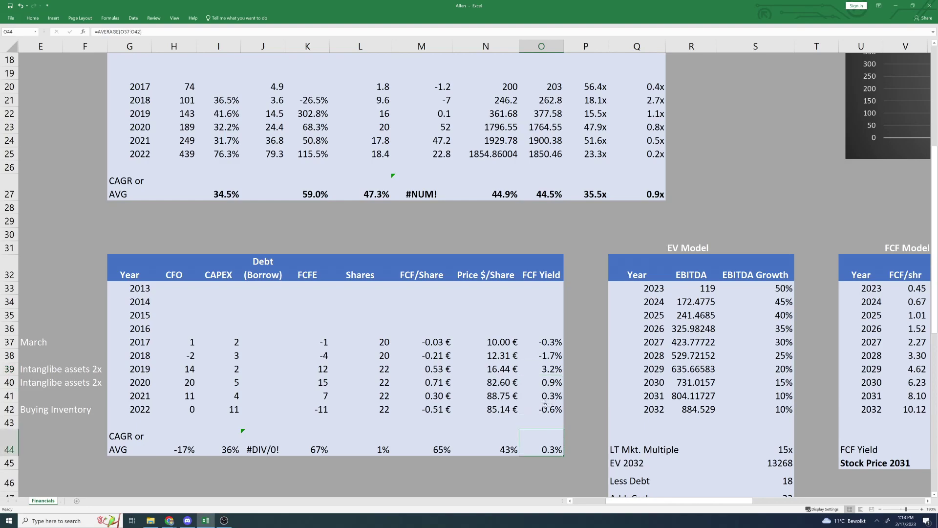
{"action": "left_click", "coordinate": [544, 370]}
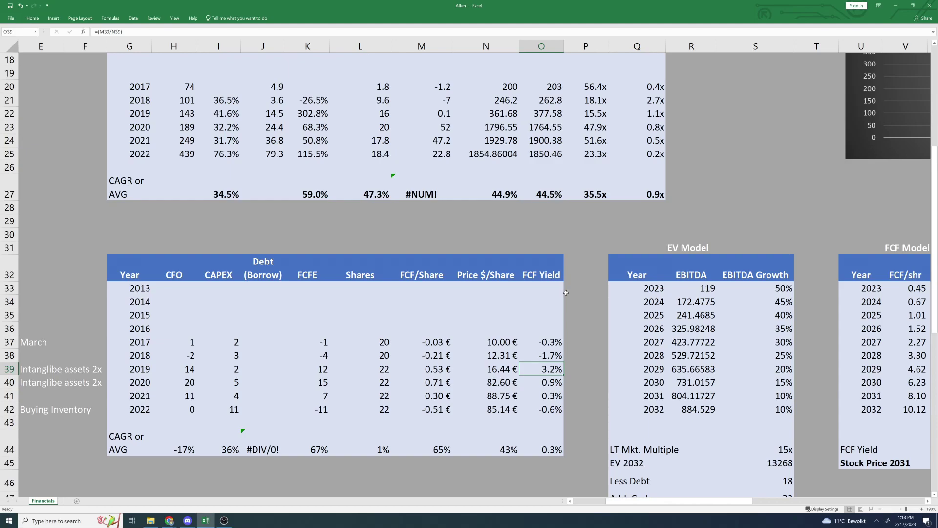
{"action": "scroll", "coordinate": [566, 293], "scroll_direction": "up", "scroll_amount": 1}
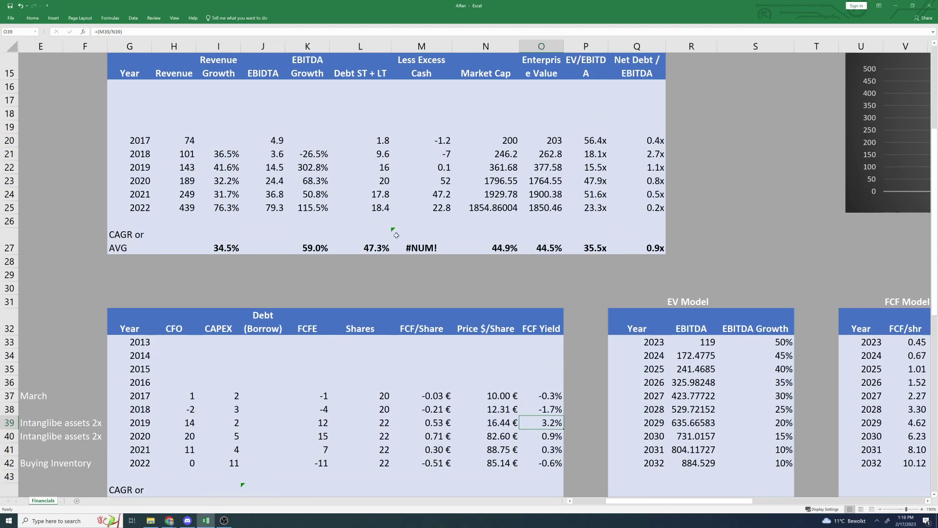
{"action": "left_click", "coordinate": [310, 245]}
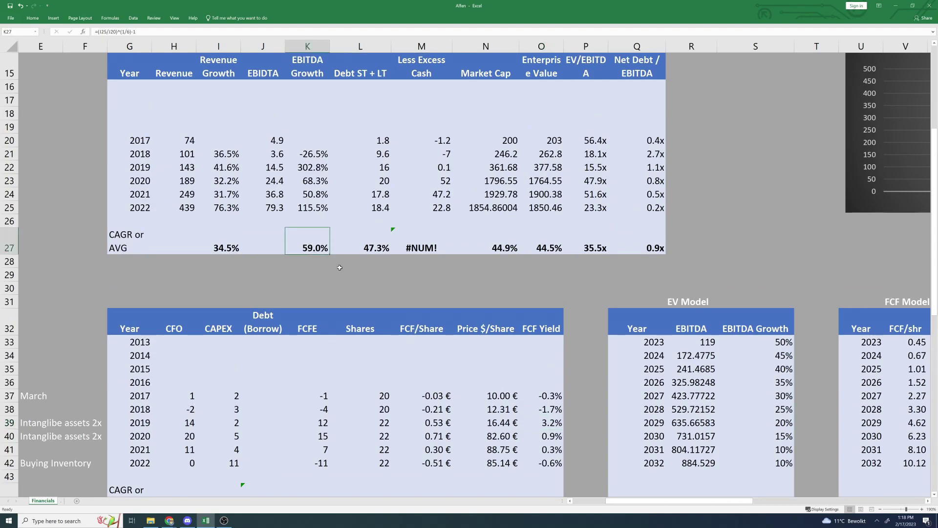
{"action": "left_click", "coordinate": [602, 207]}
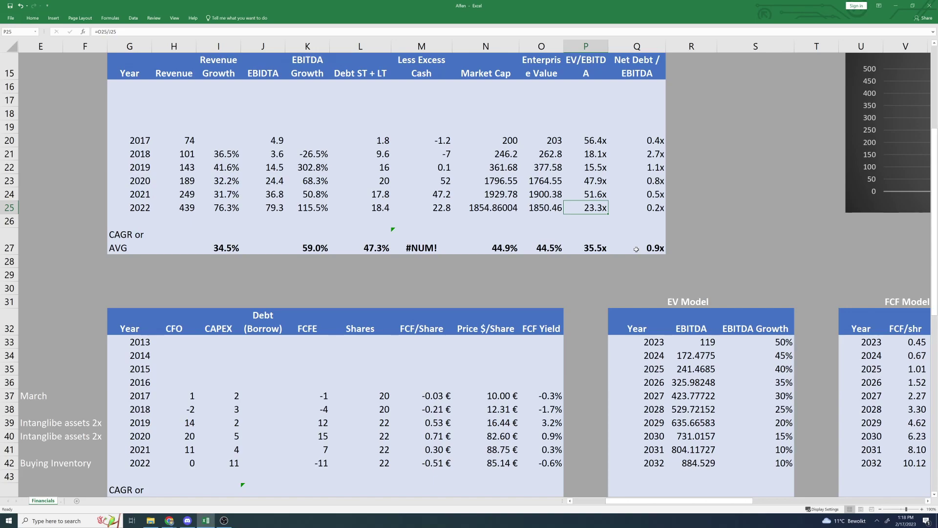
{"action": "left_click", "coordinate": [781, 344]}
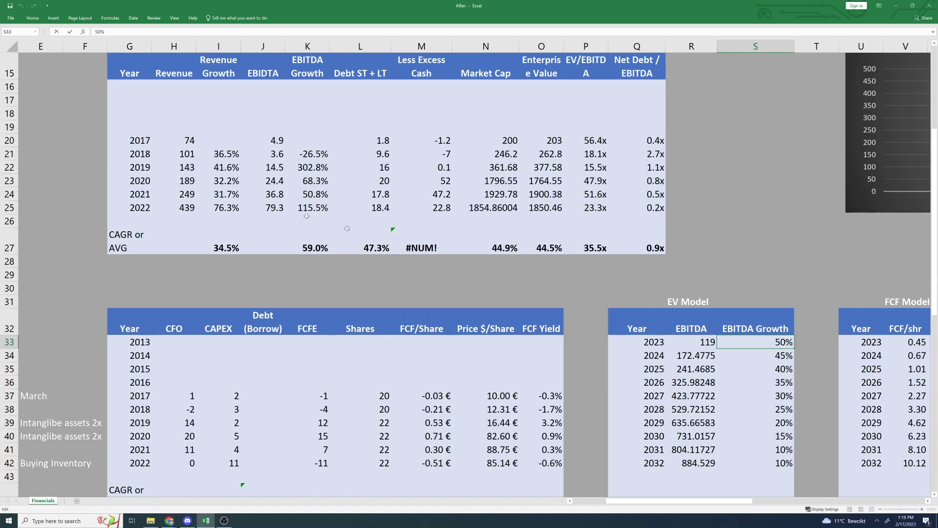
{"action": "left_click", "coordinate": [771, 355]}
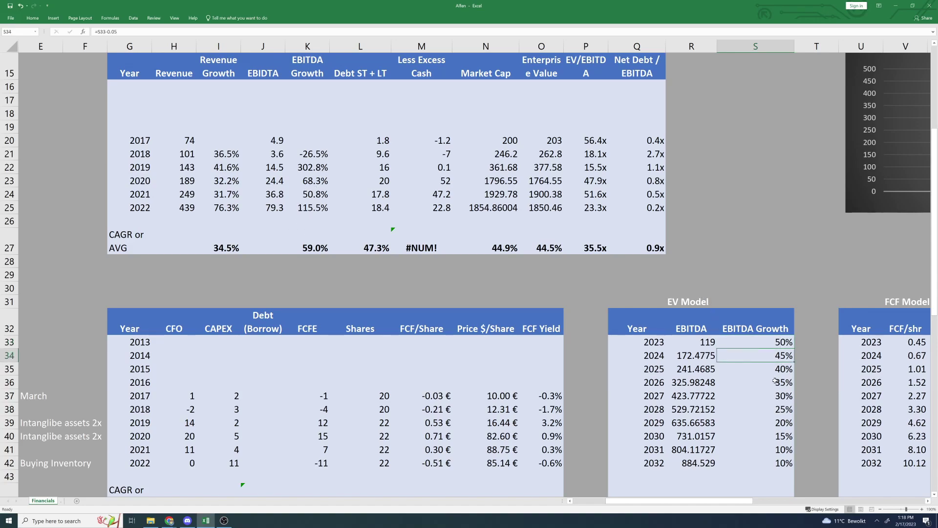
{"action": "left_click", "coordinate": [771, 447]}
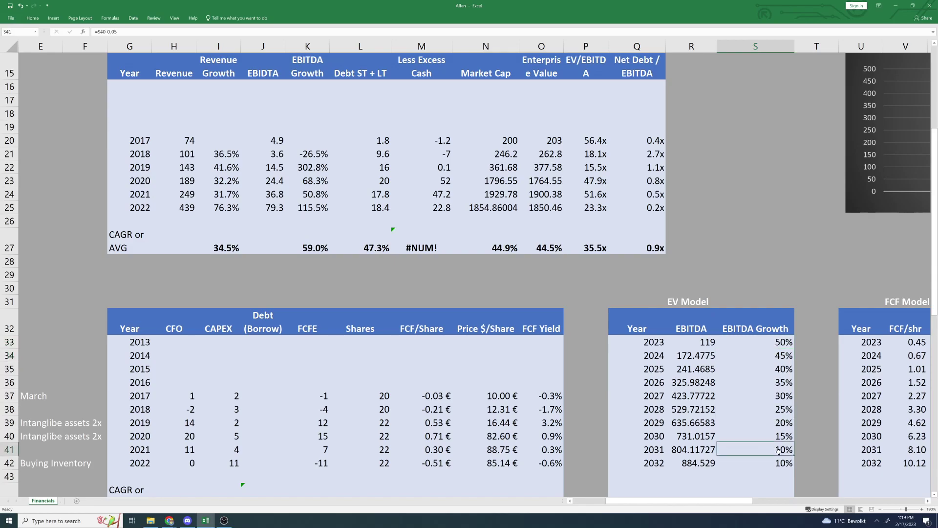
{"action": "scroll", "coordinate": [776, 430], "scroll_direction": "down", "scroll_amount": 2}
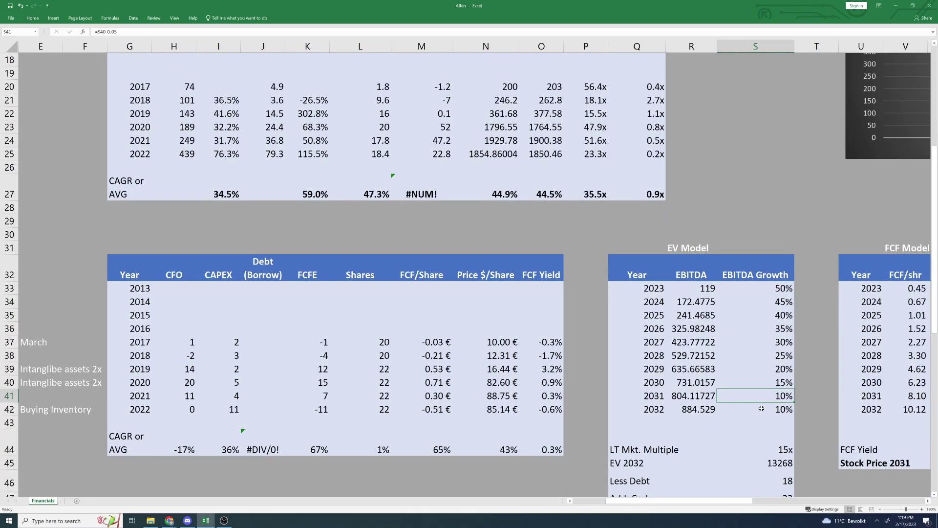
{"action": "scroll", "coordinate": [761, 408], "scroll_direction": "up", "scroll_amount": 2}
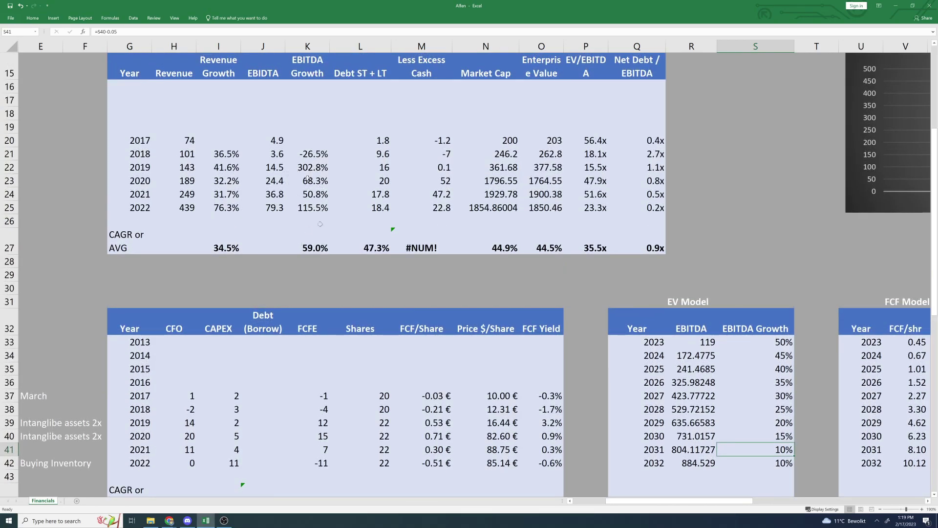
{"action": "scroll", "coordinate": [428, 349], "scroll_direction": "down", "scroll_amount": 1}
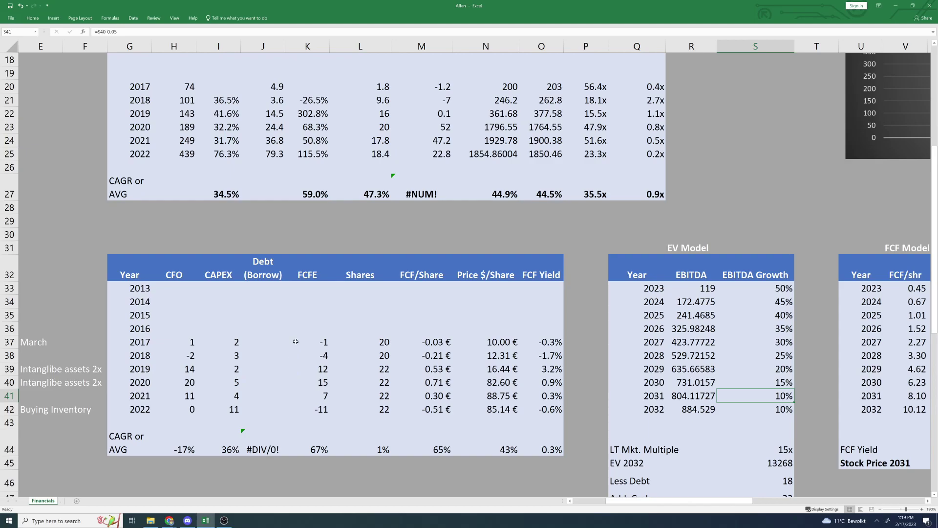
{"action": "scroll", "coordinate": [346, 321], "scroll_direction": "up", "scroll_amount": 1}
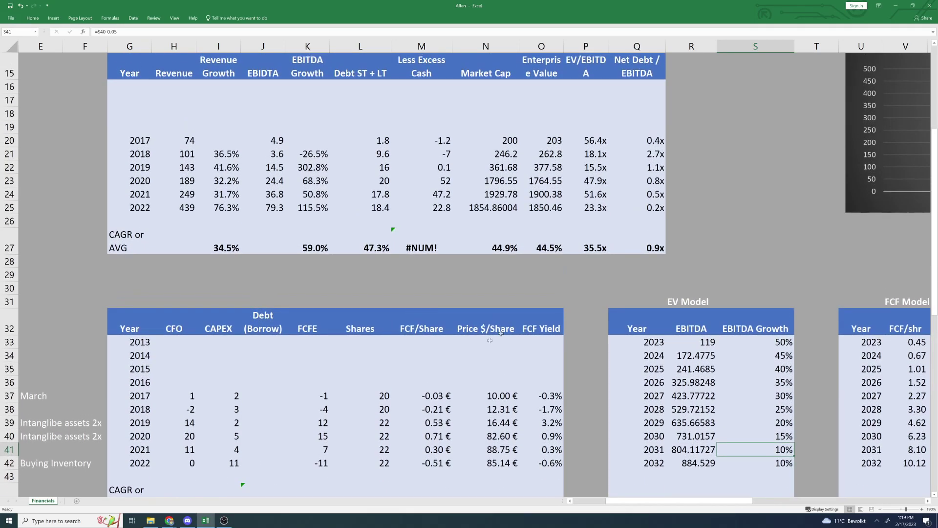
{"action": "scroll", "coordinate": [522, 309], "scroll_direction": "up", "scroll_amount": 1}
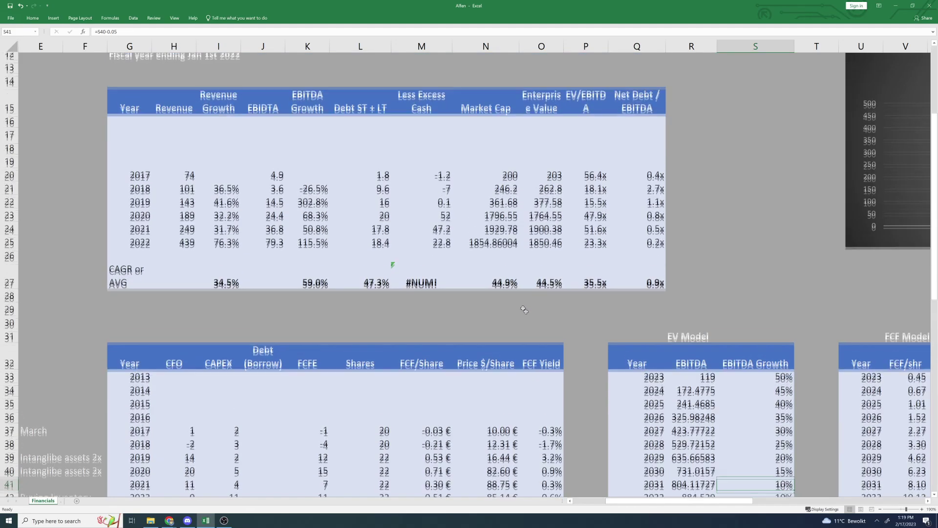
{"action": "scroll", "coordinate": [686, 357], "scroll_direction": "down", "scroll_amount": 1}
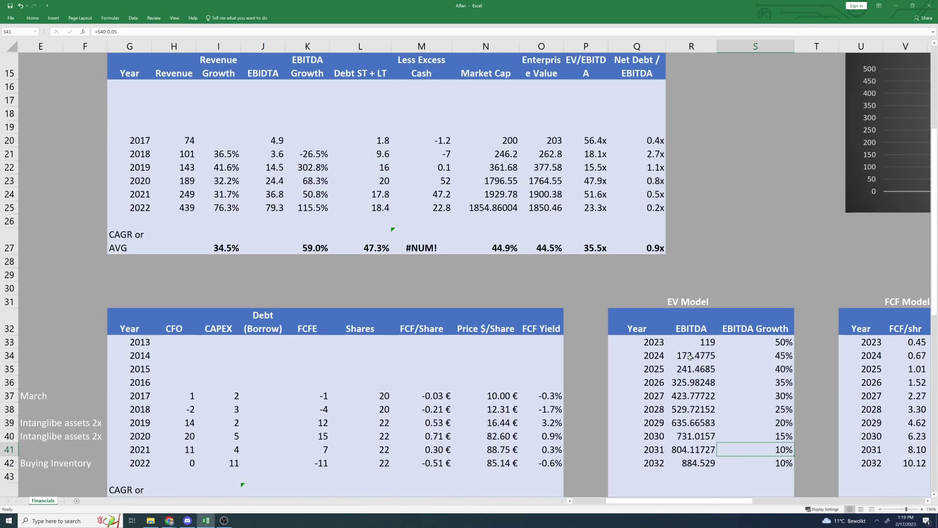
{"action": "scroll", "coordinate": [689, 357], "scroll_direction": "down", "scroll_amount": 3}
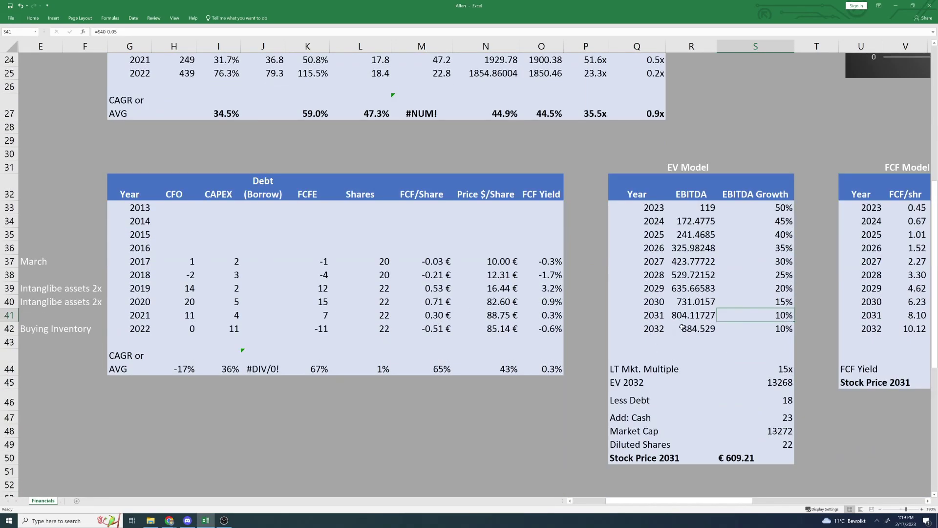
{"action": "left_click", "coordinate": [763, 329]}
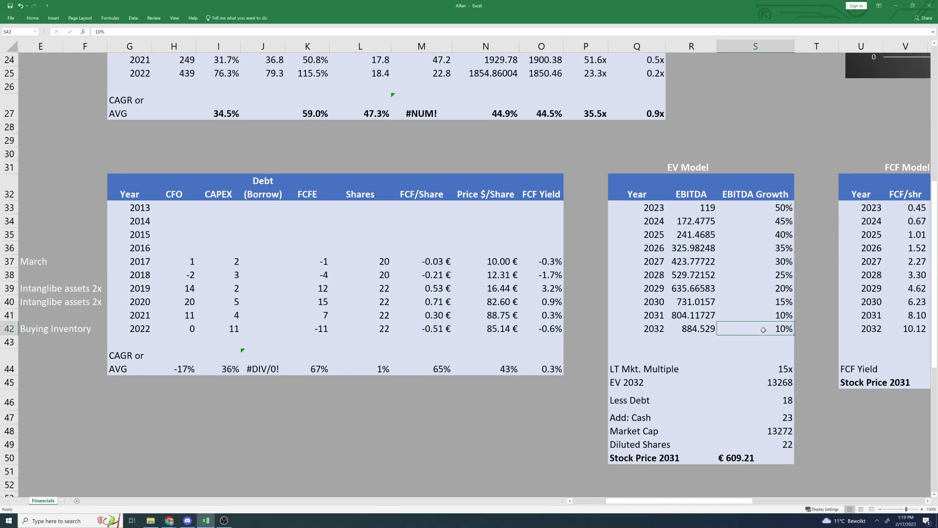
{"action": "scroll", "coordinate": [659, 313], "scroll_direction": "up", "scroll_amount": 2}
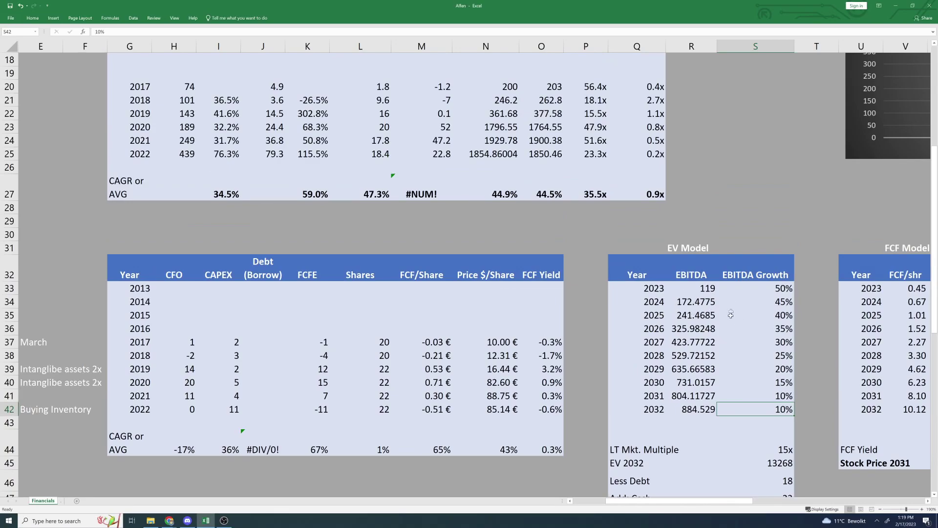
{"action": "scroll", "coordinate": [737, 314], "scroll_direction": "down", "scroll_amount": 1}
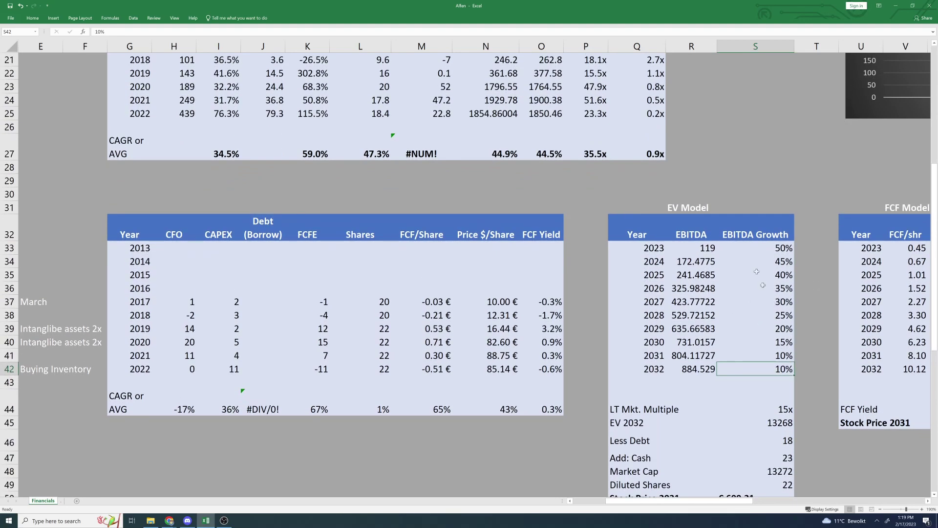
{"action": "scroll", "coordinate": [760, 286], "scroll_direction": "down", "scroll_amount": 1}
{"action": "scroll", "coordinate": [757, 328], "scroll_direction": "up", "scroll_amount": 1}
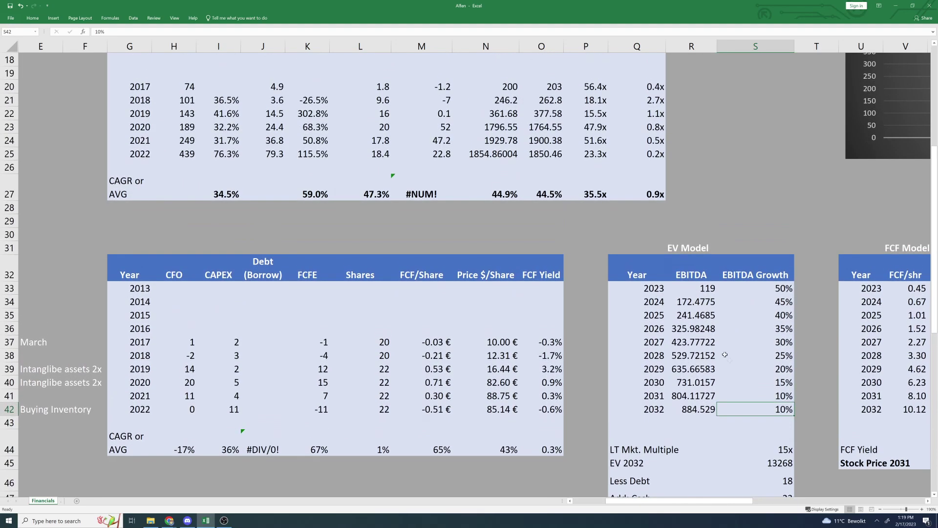
{"action": "left_click", "coordinate": [764, 441]}
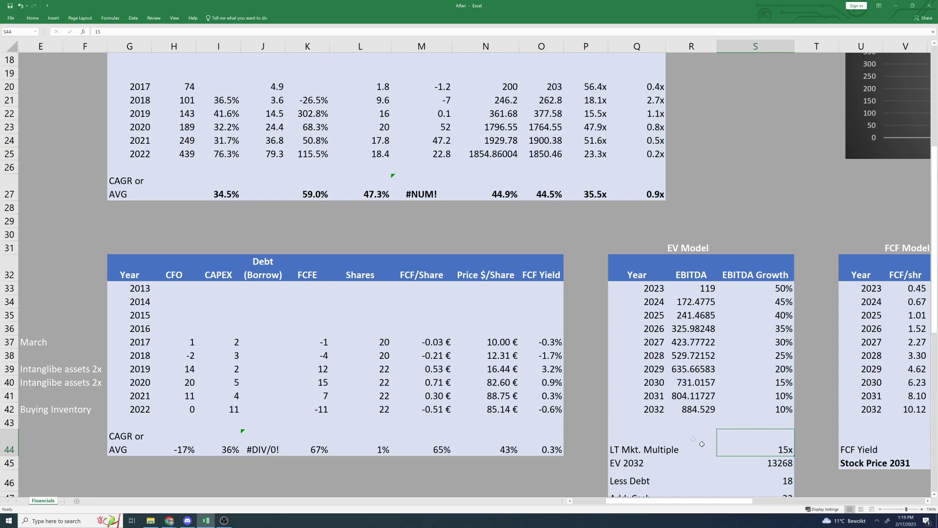
{"action": "scroll", "coordinate": [701, 444], "scroll_direction": "up", "scroll_amount": 1}
{"action": "left_click", "coordinate": [591, 182]}
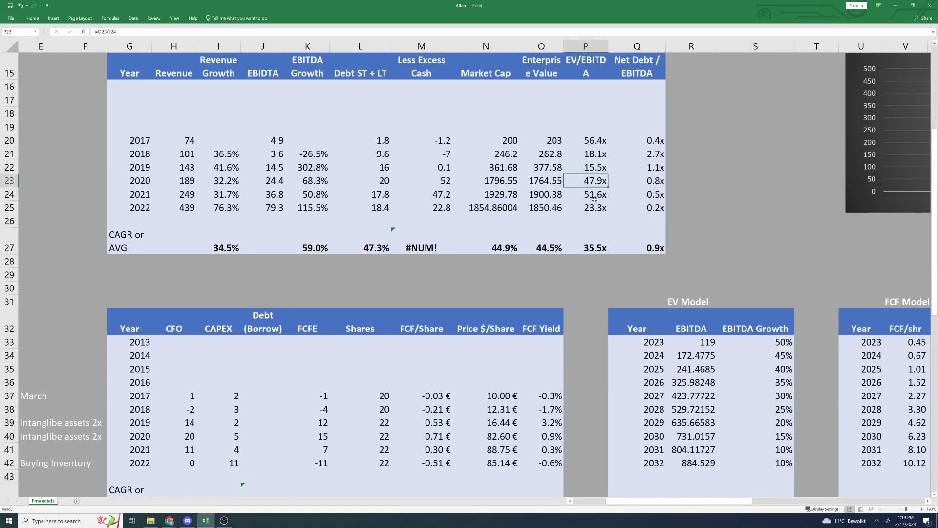
{"action": "scroll", "coordinate": [594, 199], "scroll_direction": "up", "scroll_amount": 1}
{"action": "left_click_drag", "start_coordinate": [586, 128], "coordinate": [599, 285]}
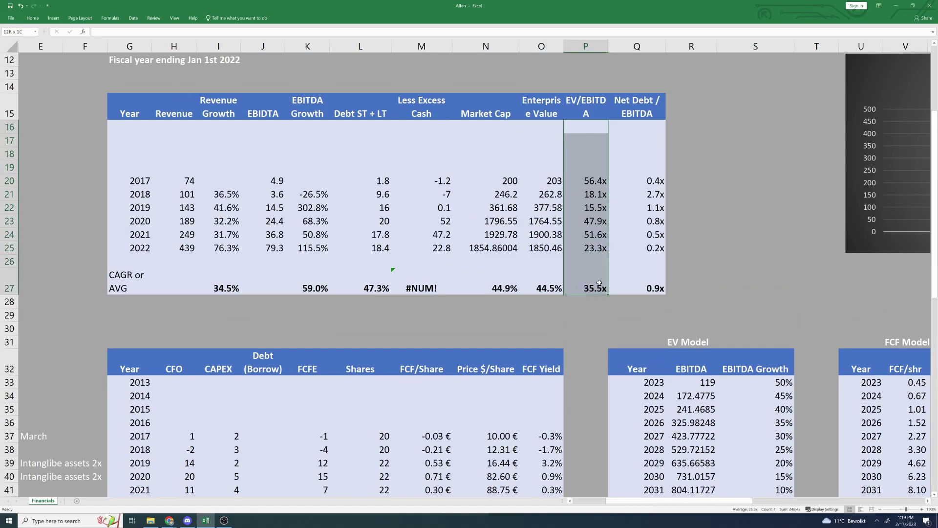
{"action": "left_click", "coordinate": [597, 286]}
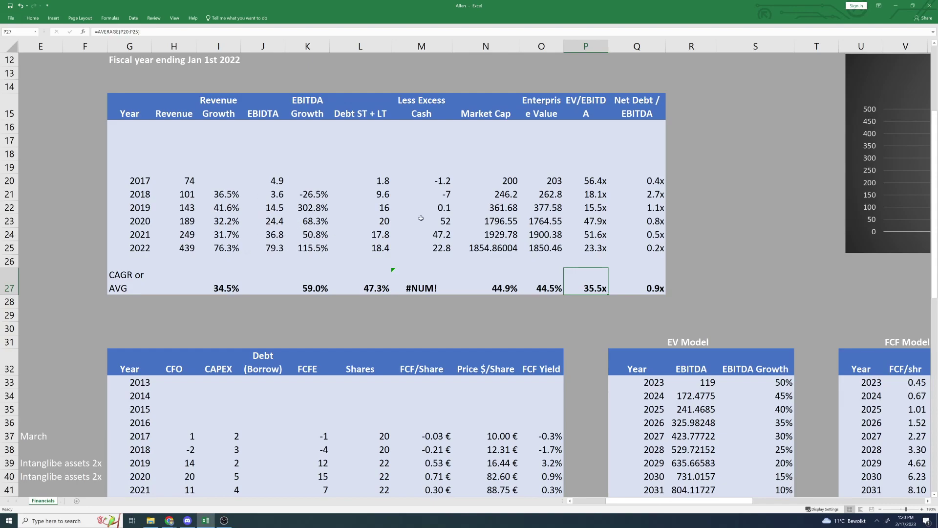
{"action": "left_click", "coordinate": [605, 259]}
{"action": "scroll", "coordinate": [605, 260], "scroll_direction": "down", "scroll_amount": 1}
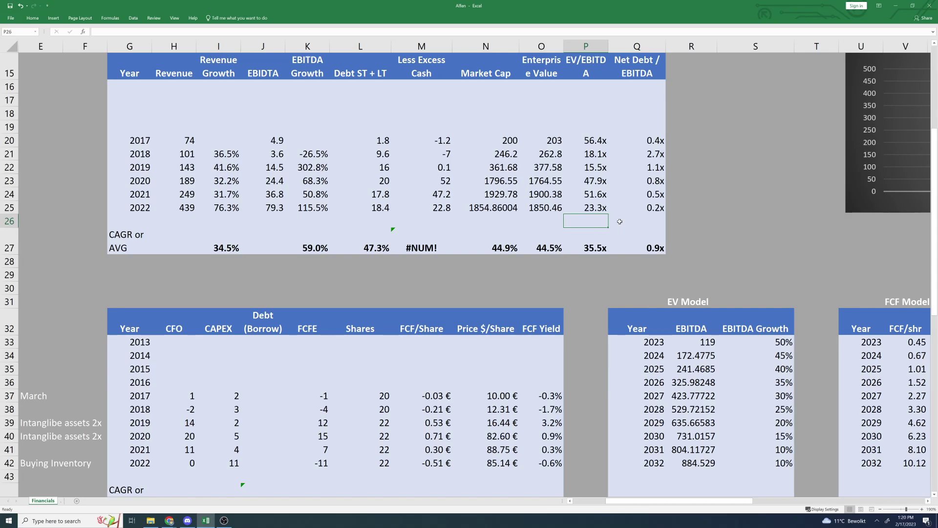
{"action": "left_click", "coordinate": [598, 248]}
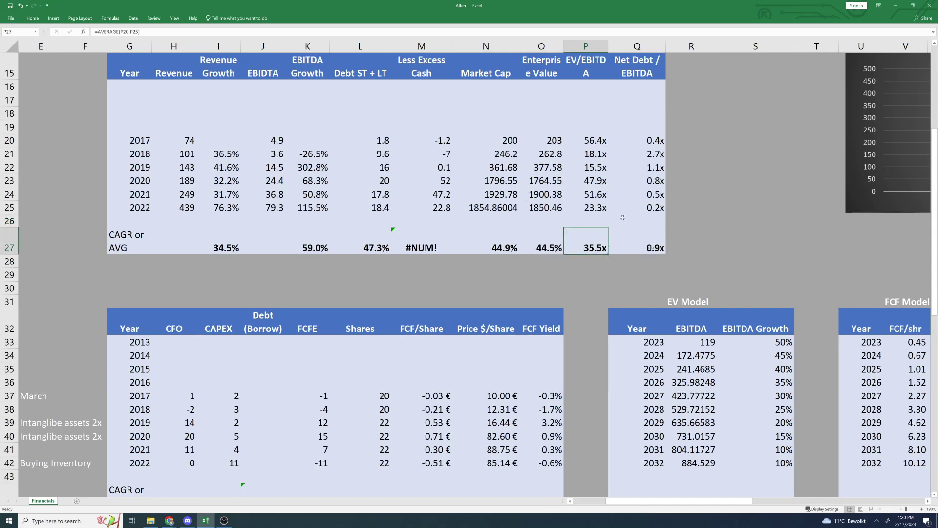
{"action": "scroll", "coordinate": [623, 217], "scroll_direction": "down", "scroll_amount": 1}
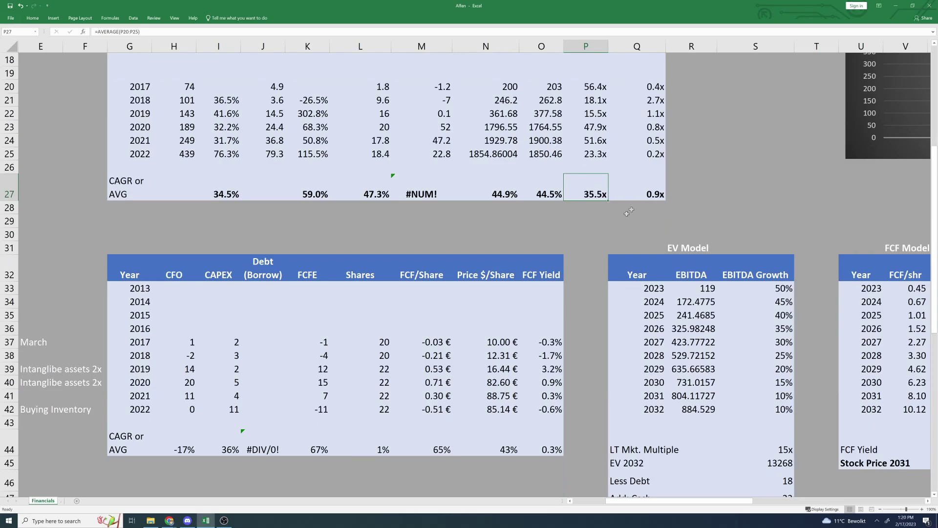
{"action": "scroll", "coordinate": [702, 223], "scroll_direction": "down", "scroll_amount": 1}
{"action": "scroll", "coordinate": [614, 191], "scroll_direction": "up", "scroll_amount": 2}
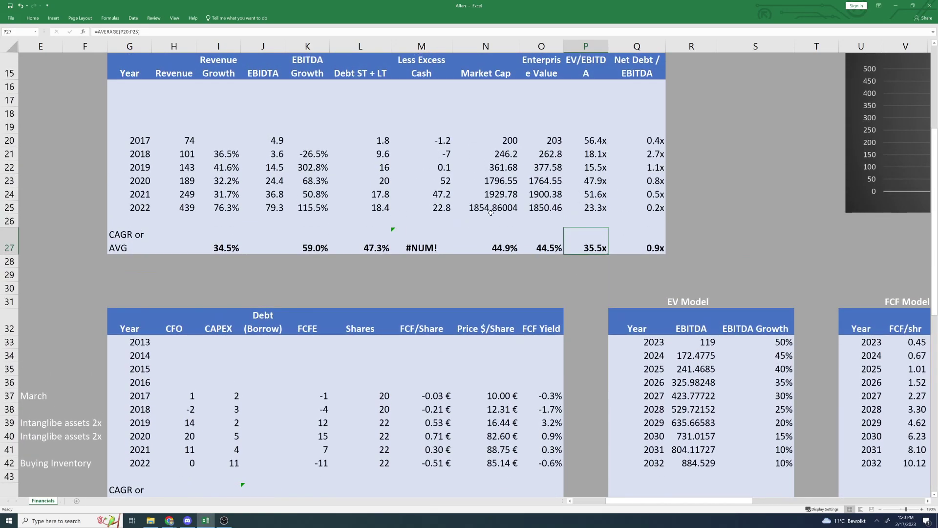
{"action": "scroll", "coordinate": [510, 218], "scroll_direction": "down", "scroll_amount": 2}
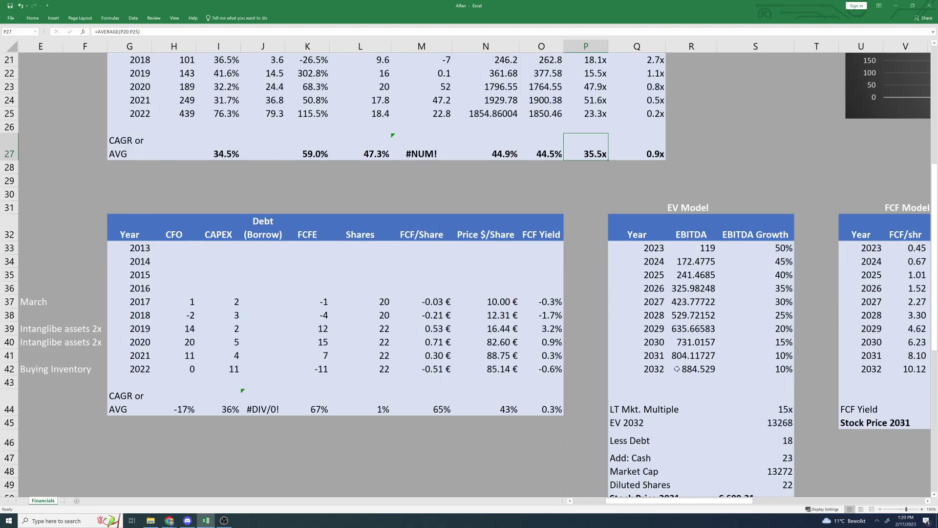
{"action": "left_click", "coordinate": [782, 406]}
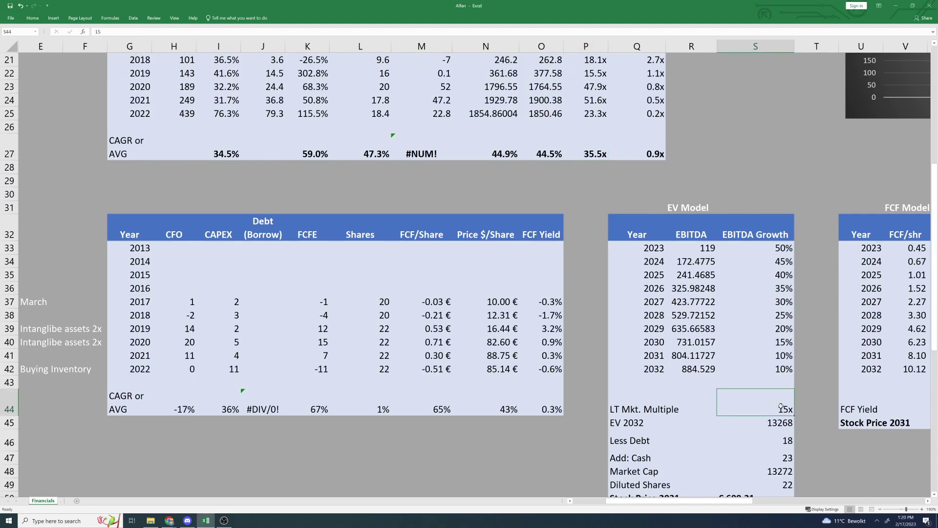
{"action": "scroll", "coordinate": [750, 337], "scroll_direction": "up", "scroll_amount": 1}
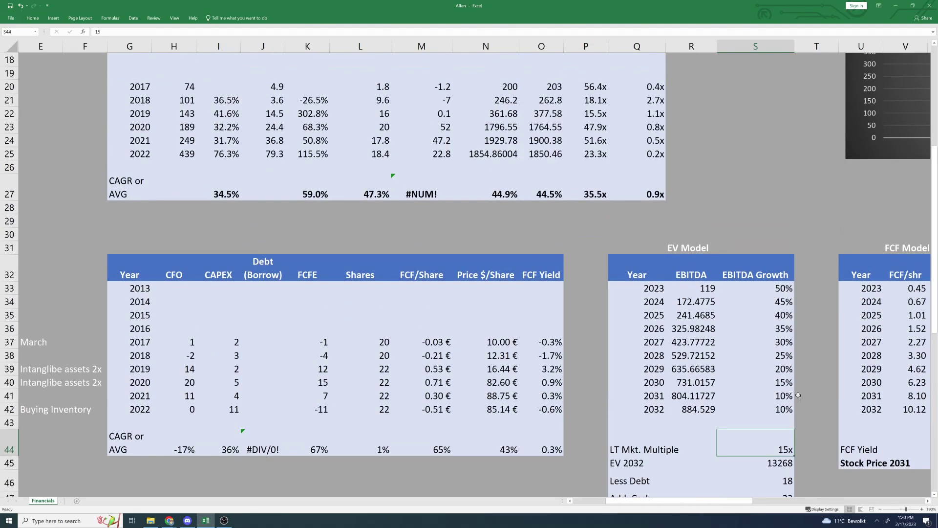
{"action": "left_click", "coordinate": [777, 395]}
{"action": "left_click", "coordinate": [781, 408]}
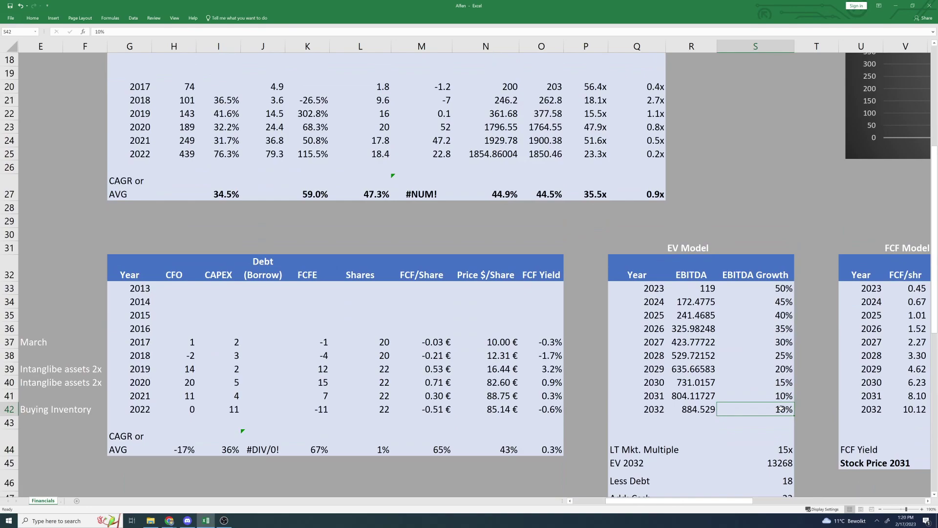
{"action": "left_click", "coordinate": [778, 396]}
{"action": "left_click", "coordinate": [779, 405]}
{"action": "scroll", "coordinate": [698, 375], "scroll_direction": "up", "scroll_amount": 1}
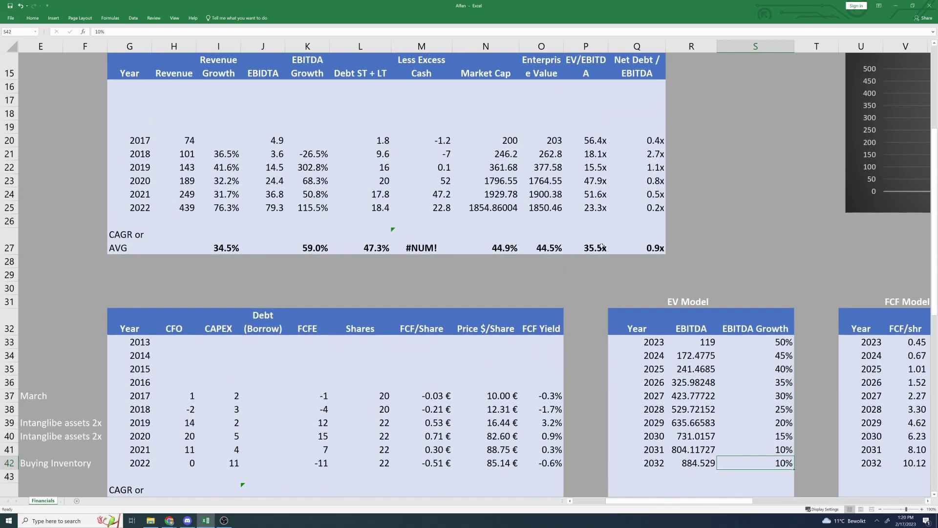
{"action": "left_click", "coordinate": [596, 172]}
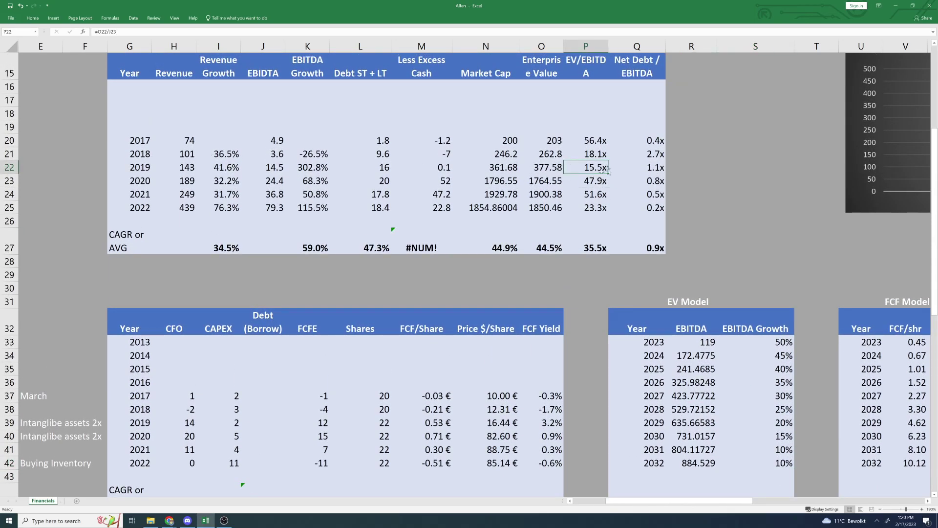
{"action": "scroll", "coordinate": [778, 295], "scroll_direction": "down", "scroll_amount": 3}
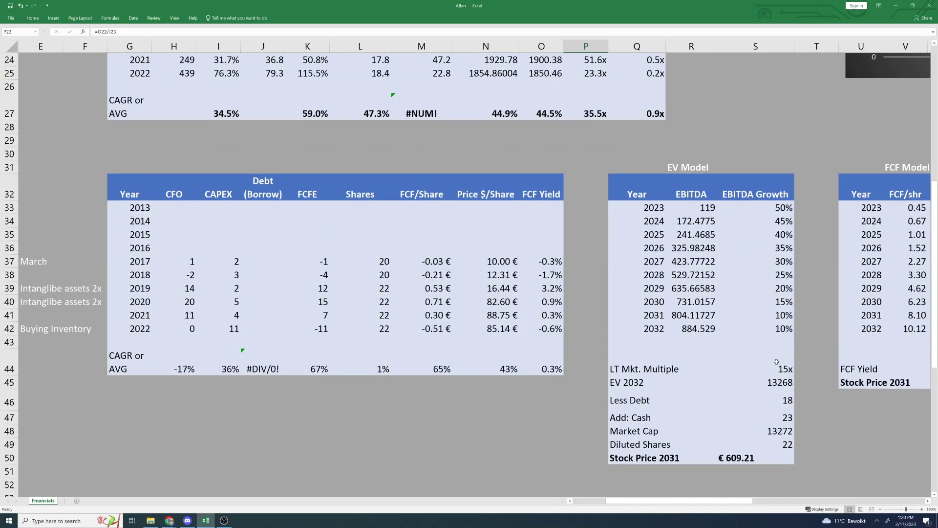
{"action": "left_click", "coordinate": [784, 403]}
{"action": "left_click", "coordinate": [778, 385]}
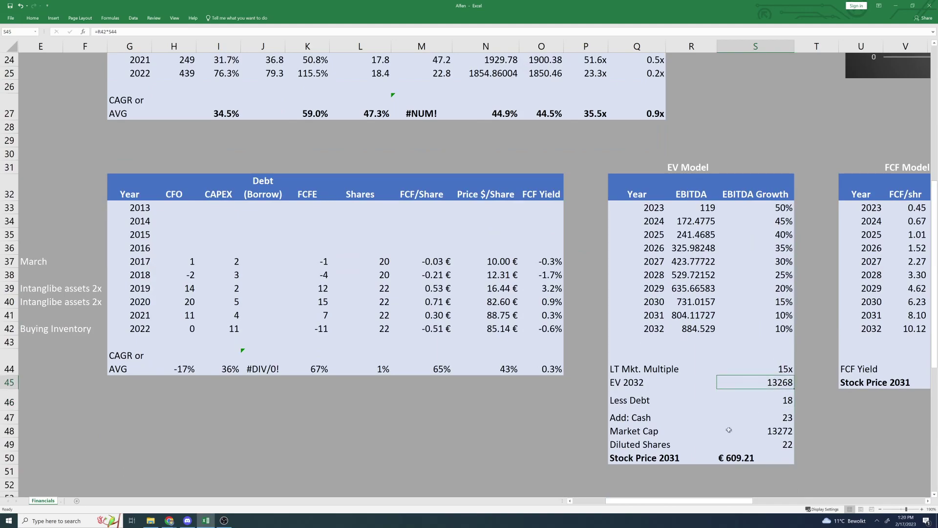
{"action": "left_click", "coordinate": [773, 399]}
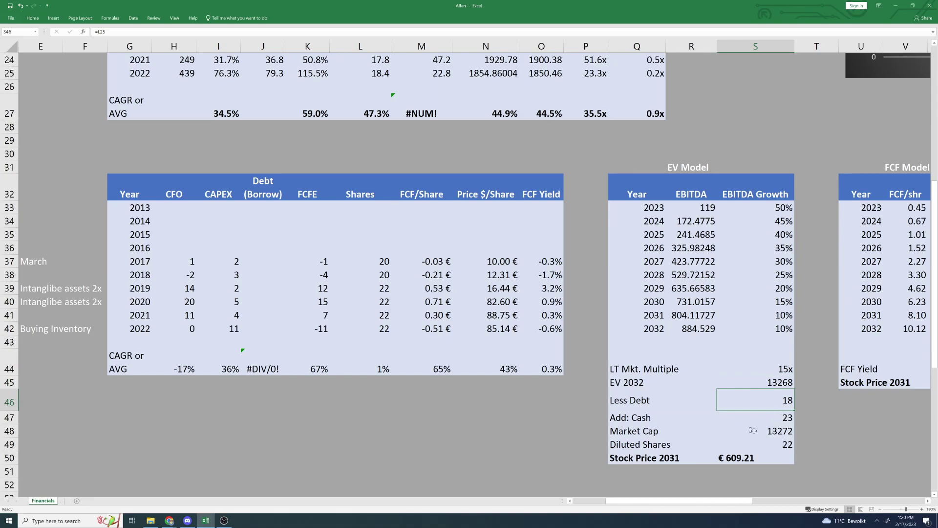
{"action": "left_click", "coordinate": [779, 431]}
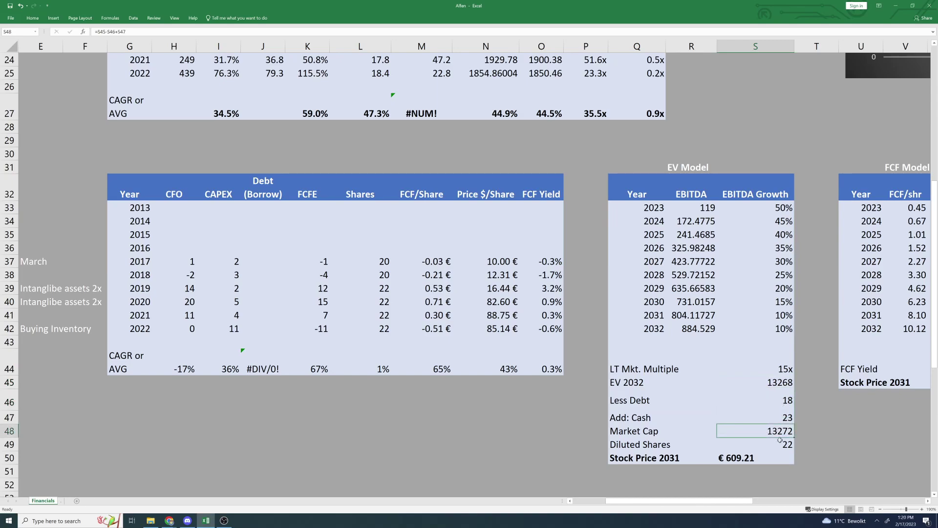
{"action": "left_click", "coordinate": [781, 442]}
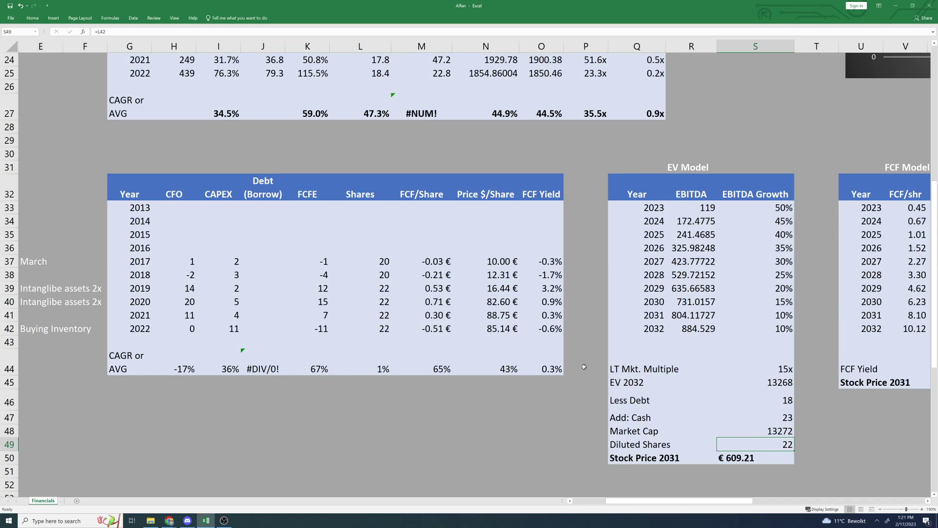
{"action": "scroll", "coordinate": [492, 356], "scroll_direction": "up", "scroll_amount": 1}
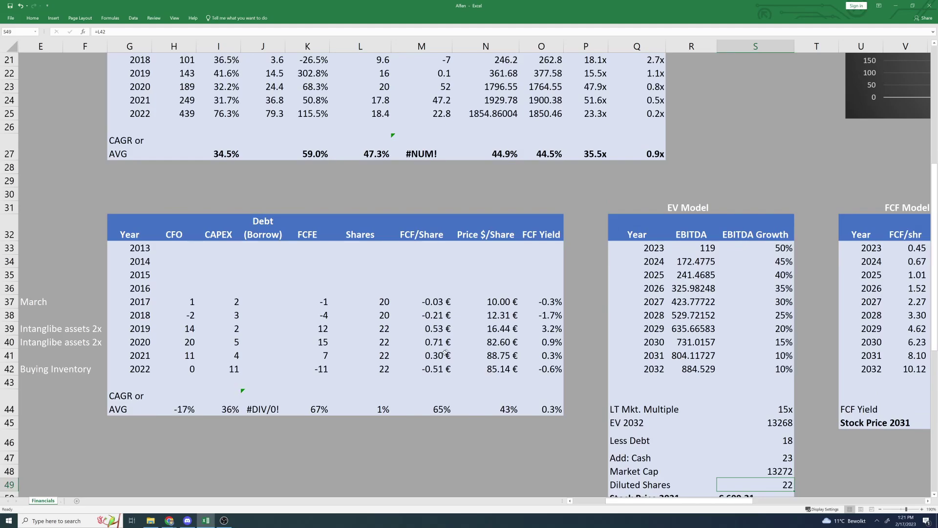
{"action": "scroll", "coordinate": [445, 353], "scroll_direction": "down", "scroll_amount": 2}
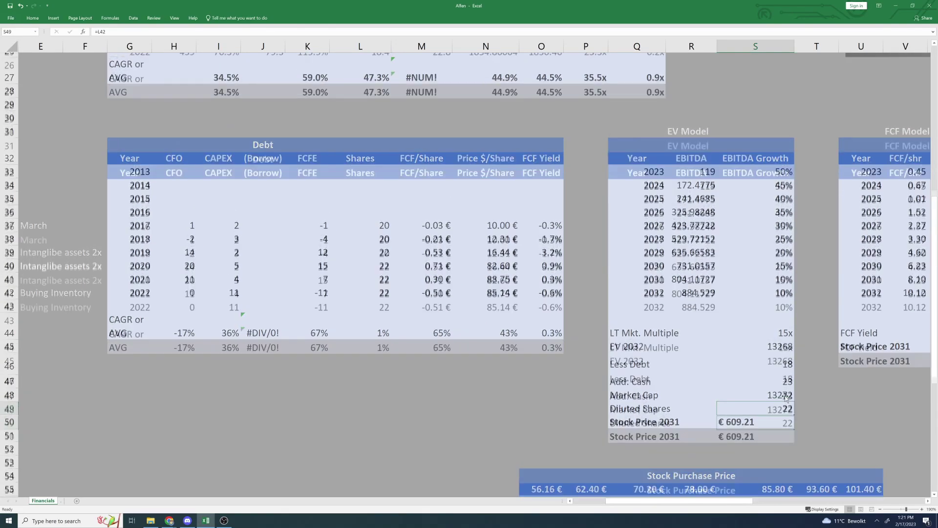
{"action": "scroll", "coordinate": [733, 295], "scroll_direction": "up", "scroll_amount": 1}
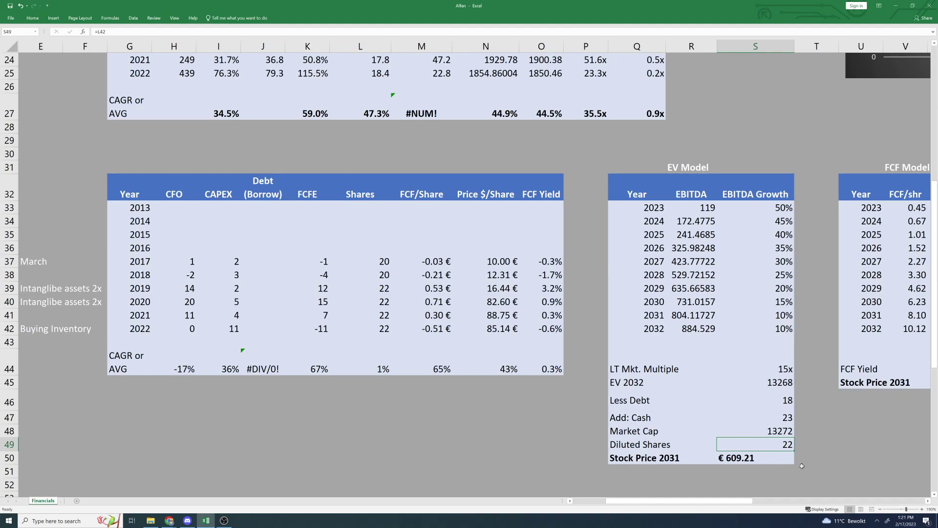
{"action": "left_click", "coordinate": [928, 501]}
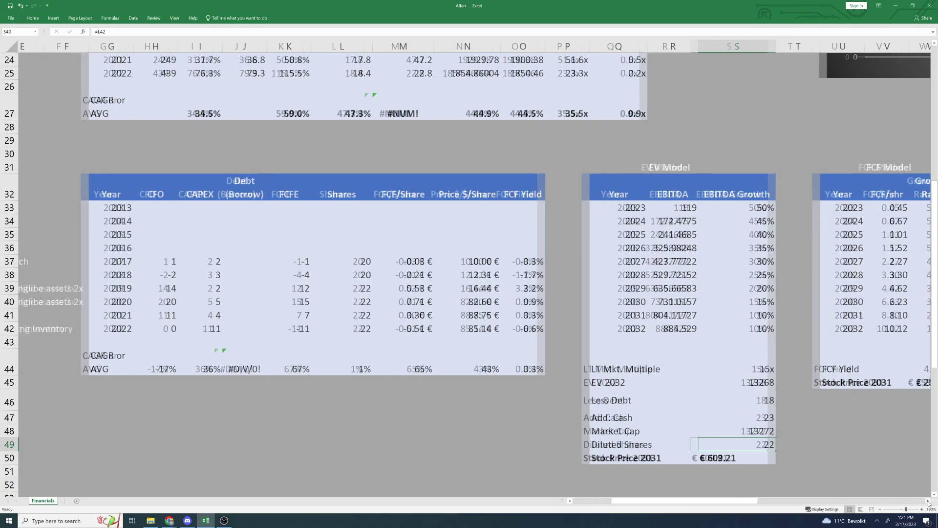
{"action": "left_click", "coordinate": [928, 502]}
{"action": "left_click", "coordinate": [792, 301]}
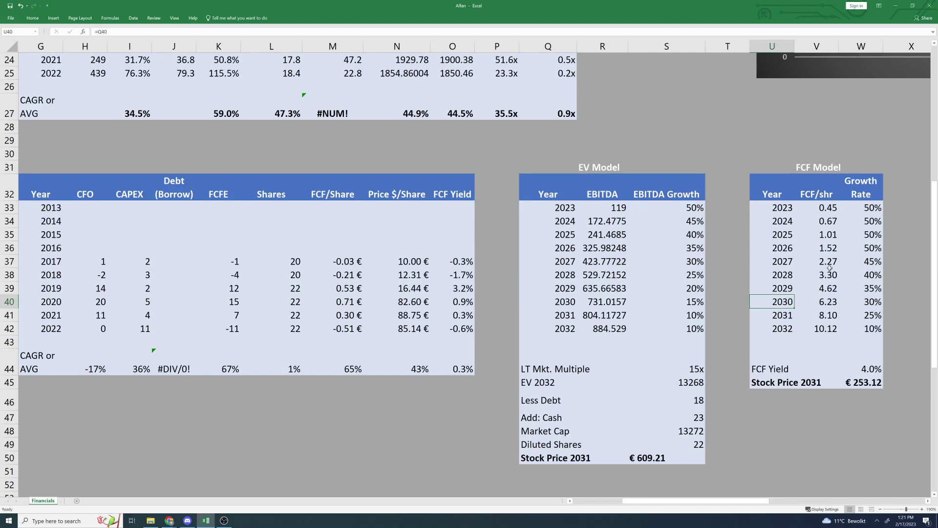
{"action": "left_click", "coordinate": [828, 209]}
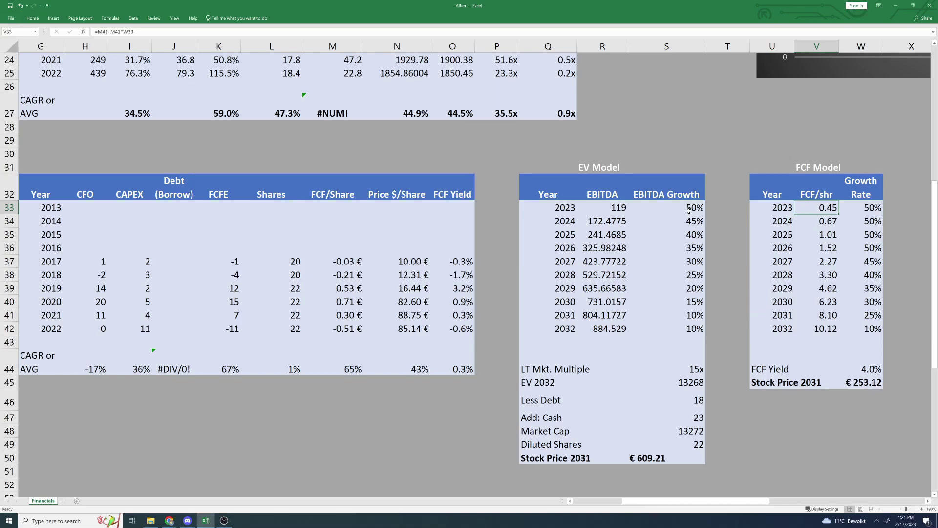
{"action": "double_click", "coordinate": [823, 206]}
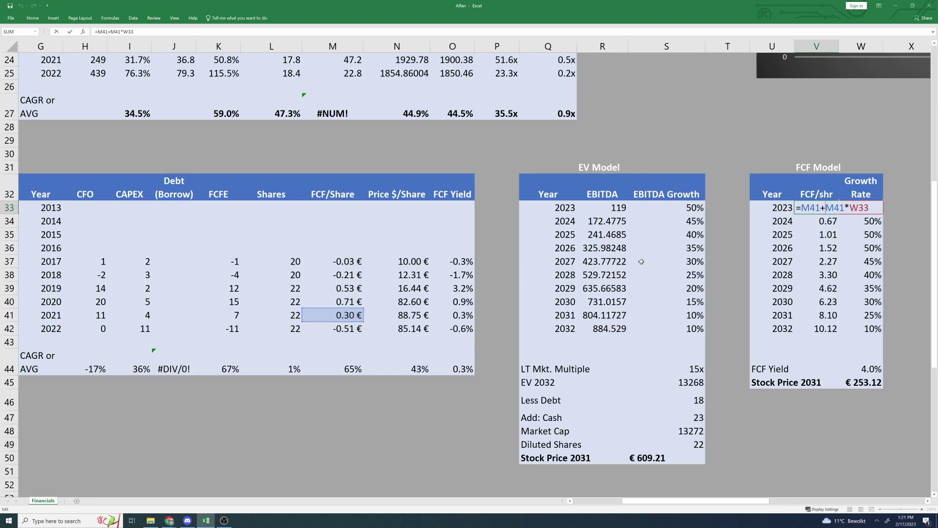
{"action": "key", "text": "Return"}
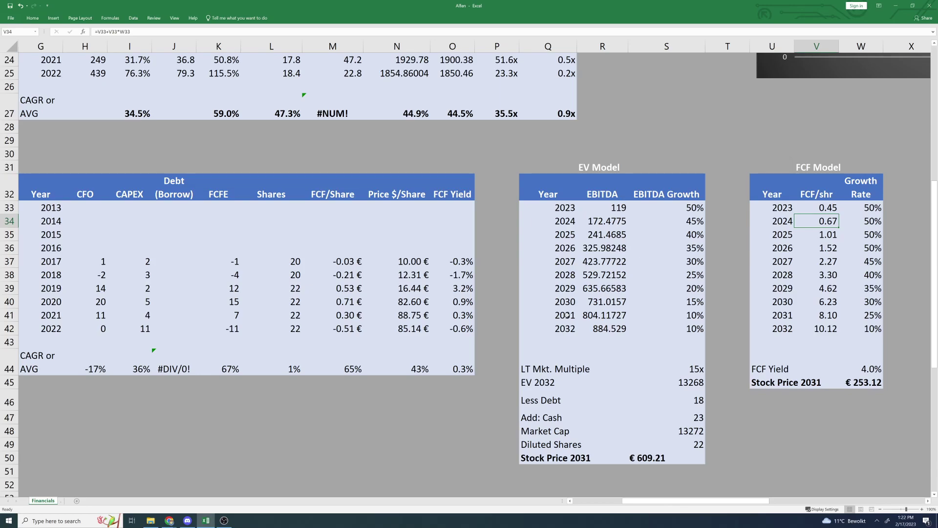
{"action": "left_click_drag", "start_coordinate": [738, 501], "coordinate": [704, 500]}
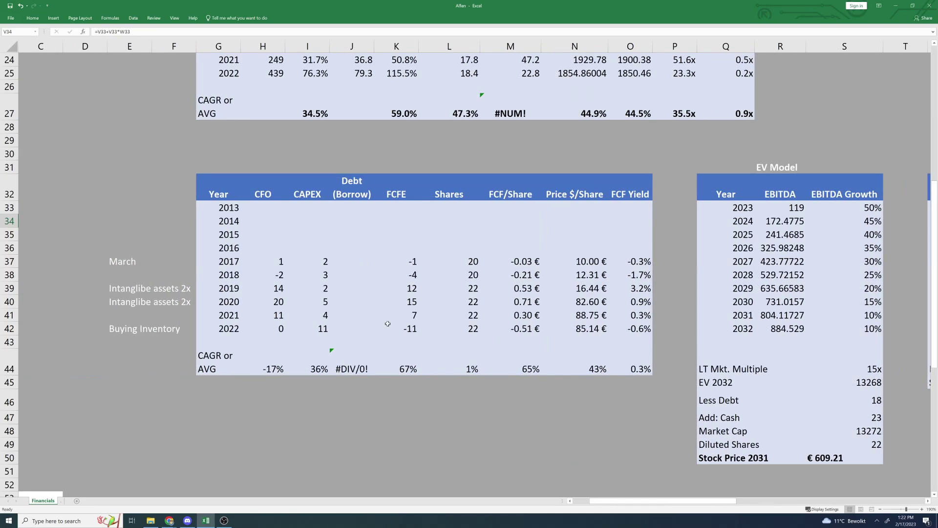
{"action": "left_click", "coordinate": [320, 286]}
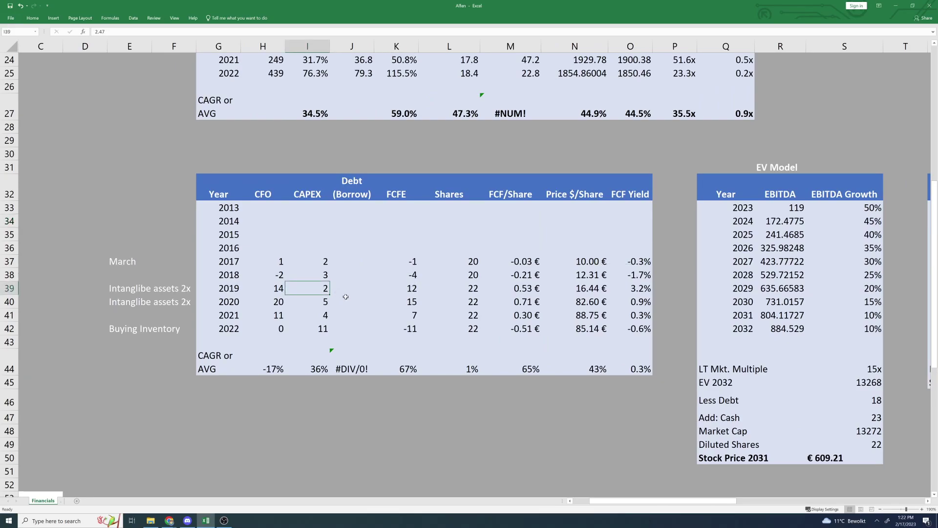
{"action": "left_click", "coordinate": [154, 290]}
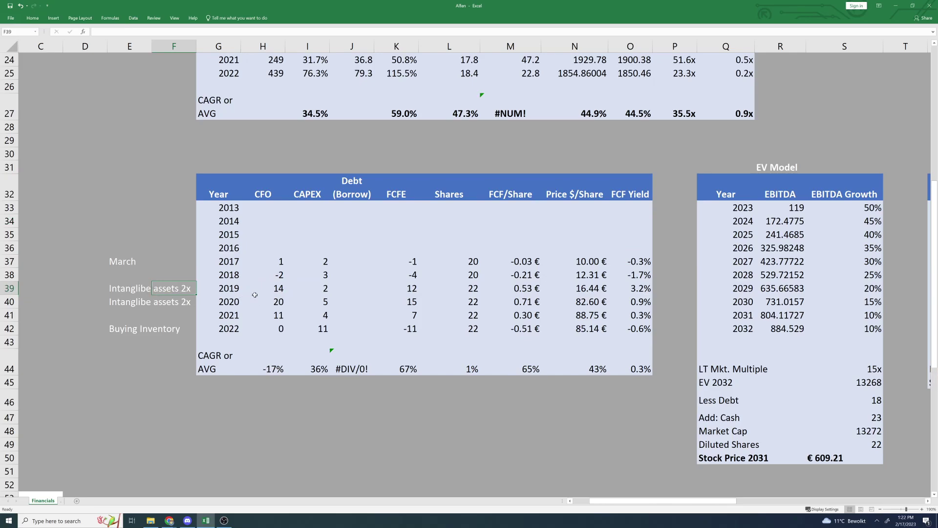
{"action": "left_click", "coordinate": [270, 290]}
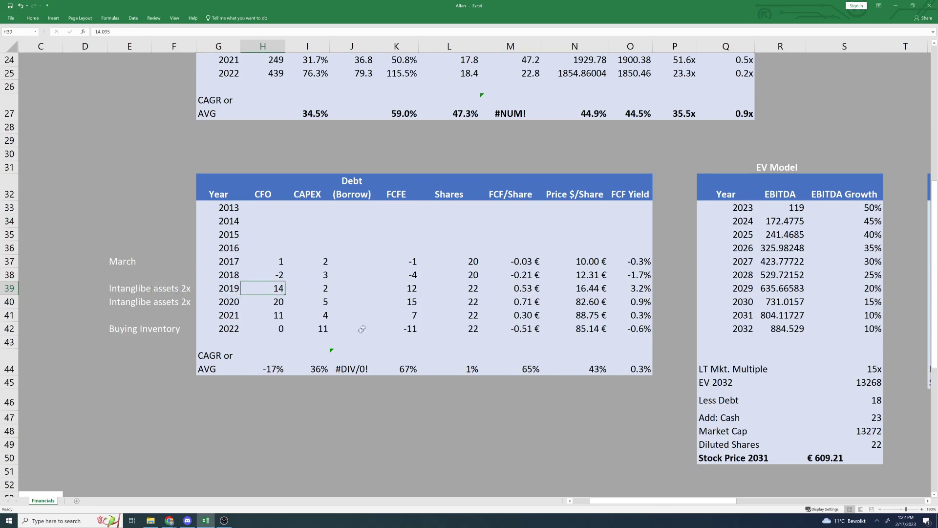
{"action": "scroll", "coordinate": [362, 329], "scroll_direction": "up", "scroll_amount": 2}
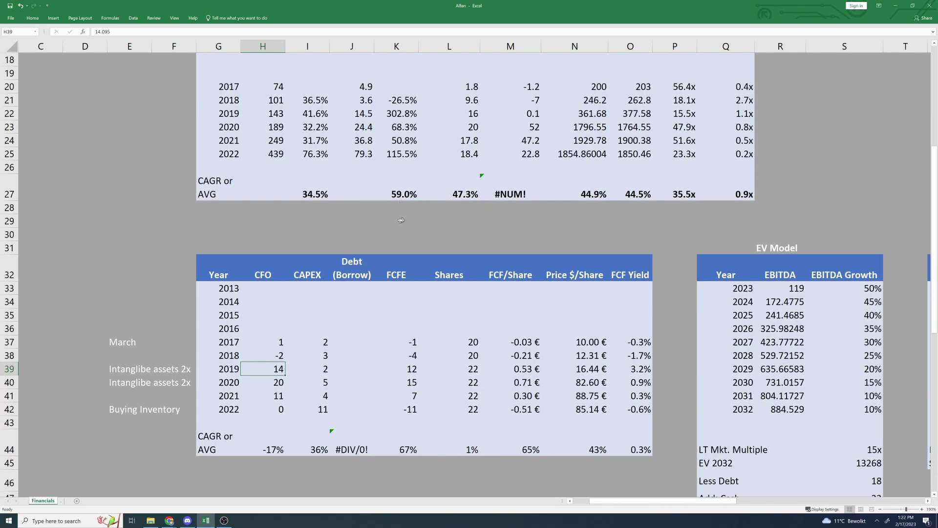
{"action": "scroll", "coordinate": [532, 341], "scroll_direction": "right", "scroll_amount": 2}
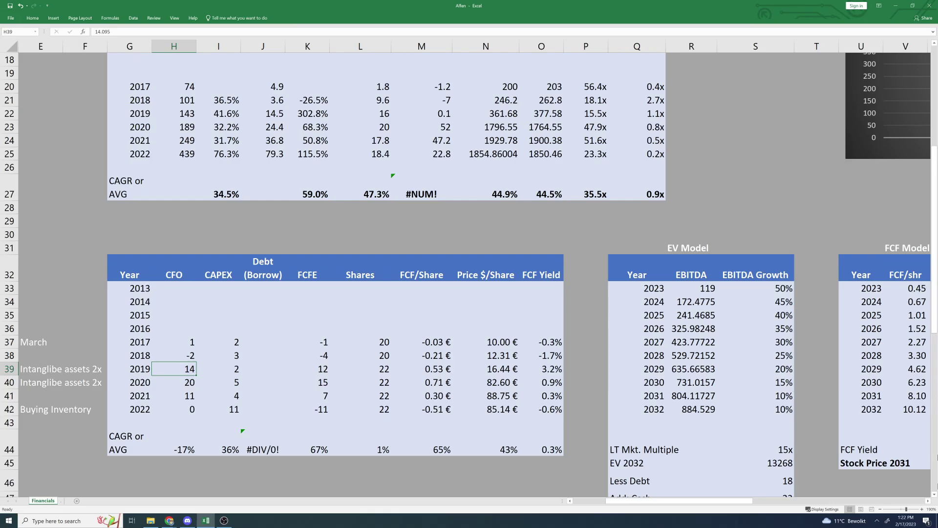
{"action": "left_click", "coordinate": [928, 501]}
{"action": "left_click", "coordinate": [928, 501]}
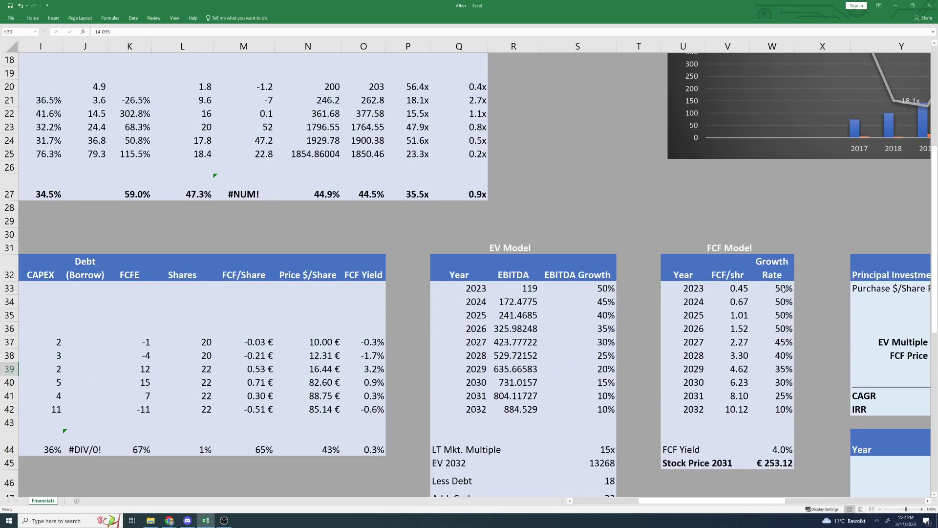
{"action": "left_click_drag", "start_coordinate": [783, 289], "coordinate": [785, 327]}
{"action": "left_click", "coordinate": [779, 330]}
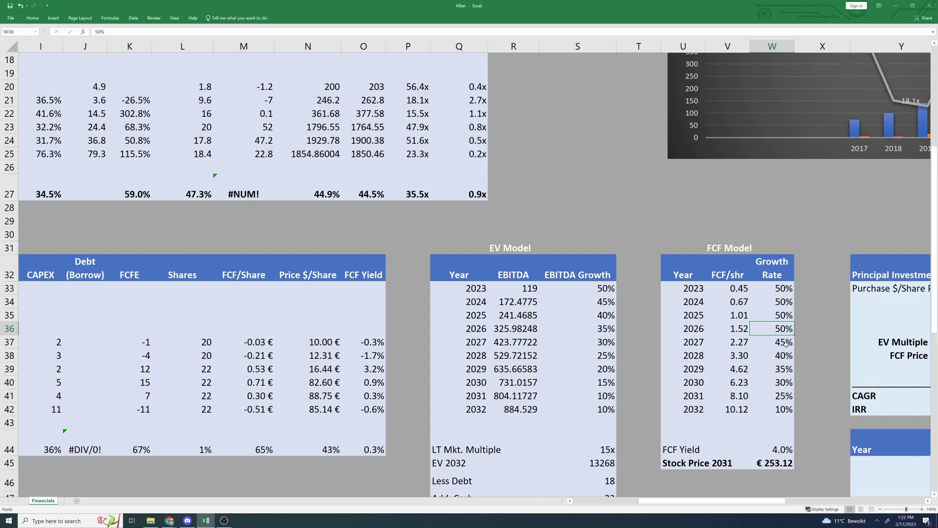
{"action": "scroll", "coordinate": [772, 362], "scroll_direction": "down", "scroll_amount": 1}
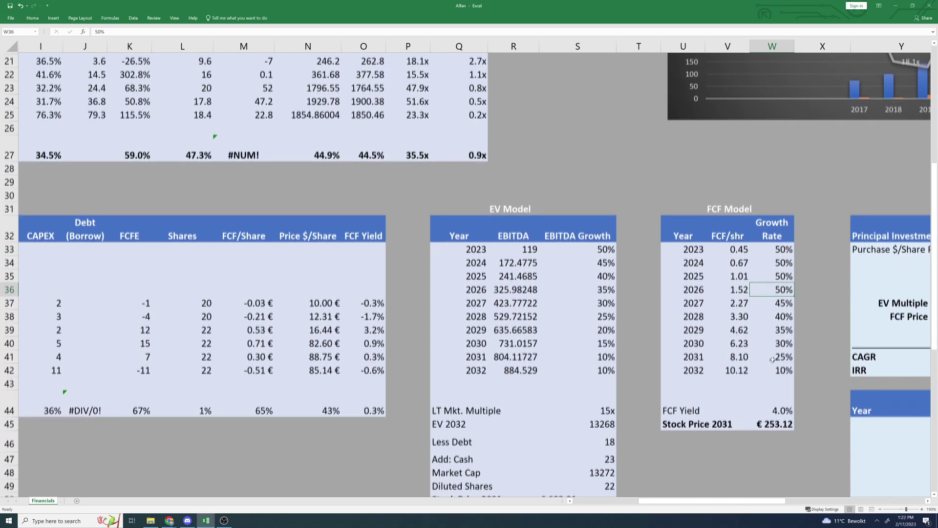
{"action": "left_click", "coordinate": [772, 357]}
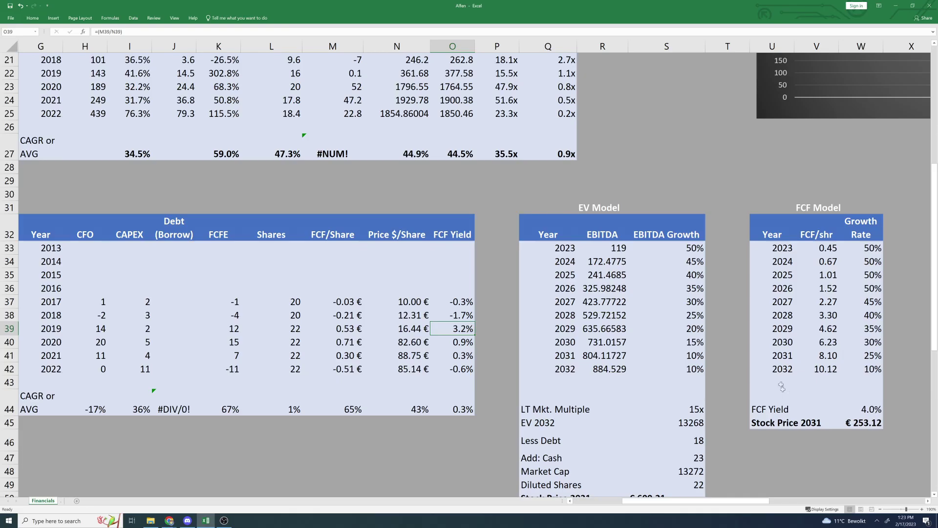
{"action": "left_click", "coordinate": [862, 394]}
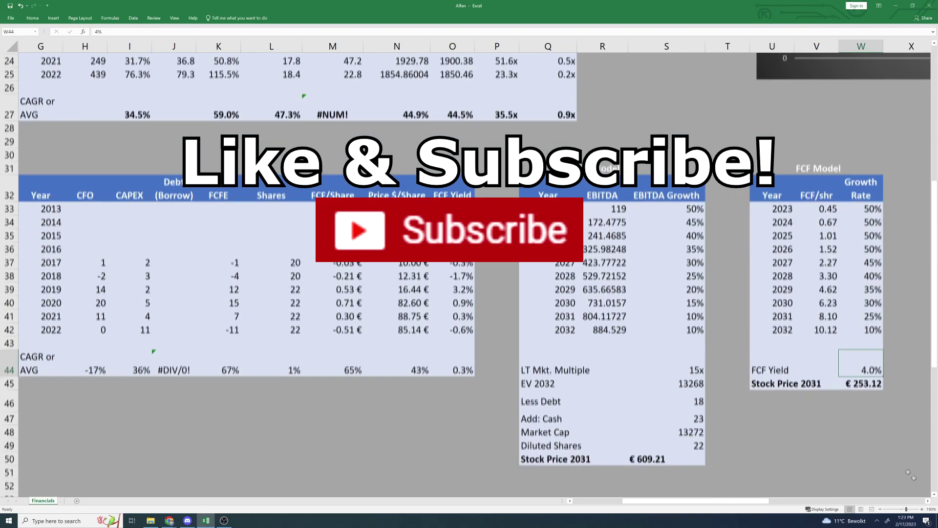
{"action": "scroll", "coordinate": [845, 420], "scroll_direction": "down", "scroll_amount": 1}
{"action": "left_click", "coordinate": [928, 502]}
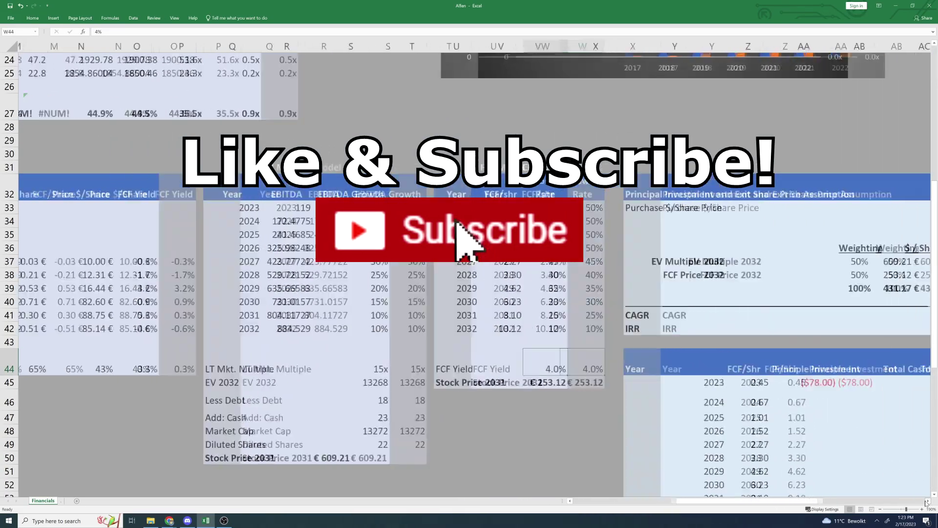
{"action": "scroll", "coordinate": [803, 376], "scroll_direction": "up", "scroll_amount": 1}
{"action": "scroll", "coordinate": [904, 479], "scroll_direction": "right", "scroll_amount": 1}
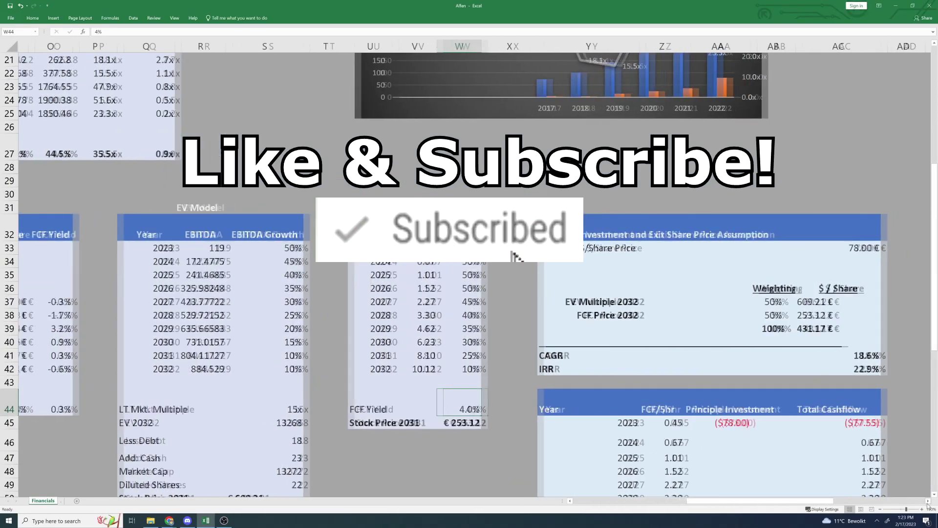
{"action": "left_click", "coordinate": [644, 301]}
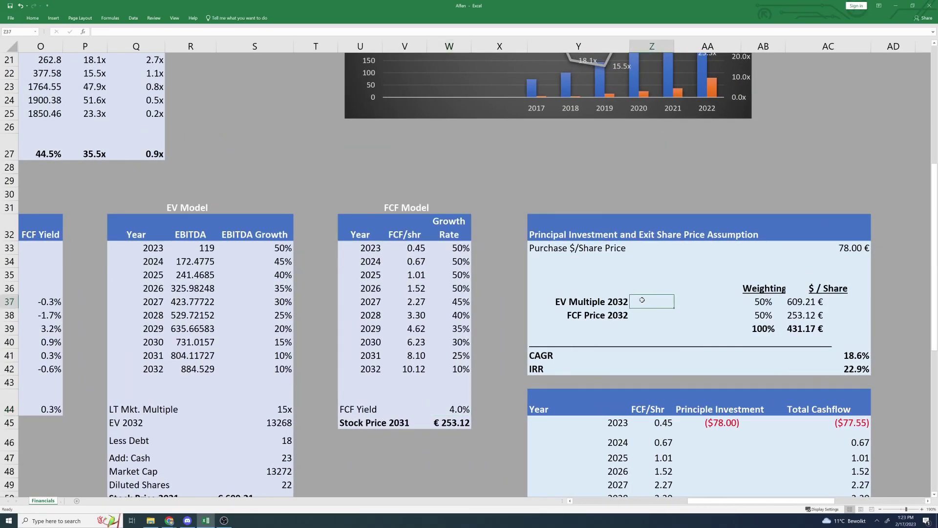
{"action": "left_click", "coordinate": [797, 333]}
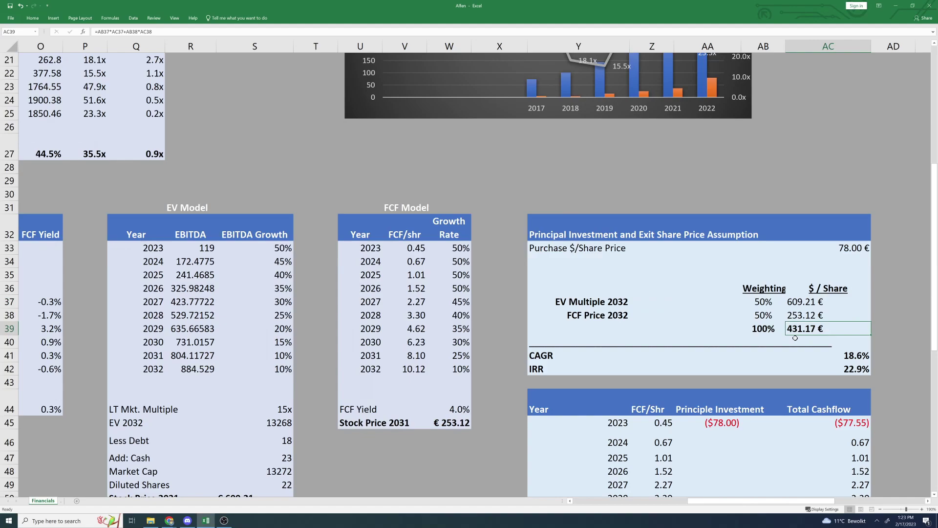
{"action": "left_click", "coordinate": [848, 248]}
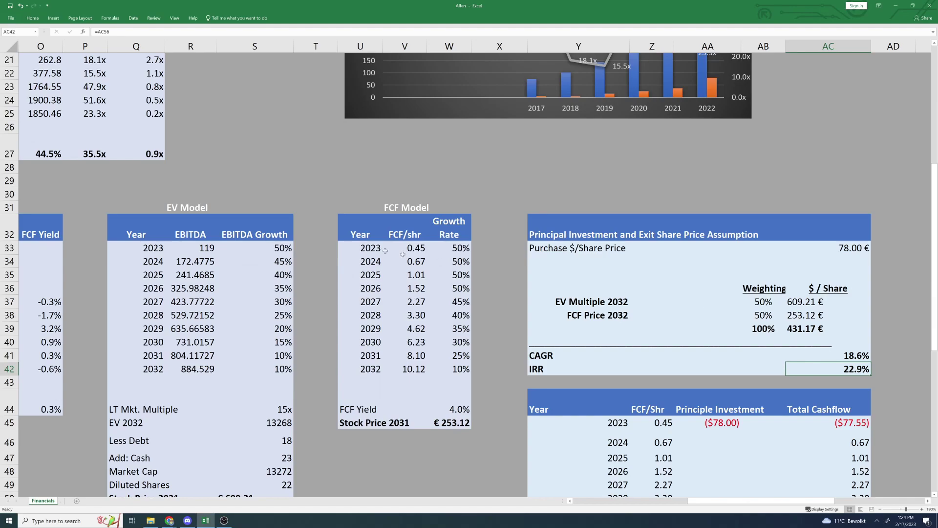
{"action": "left_click_drag", "start_coordinate": [420, 248], "coordinate": [422, 372]}
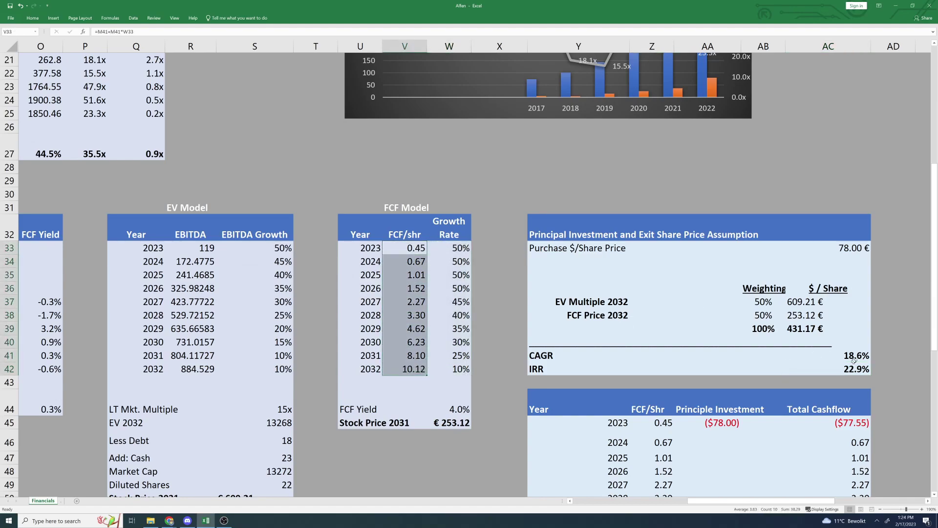
{"action": "left_click", "coordinate": [848, 375]}
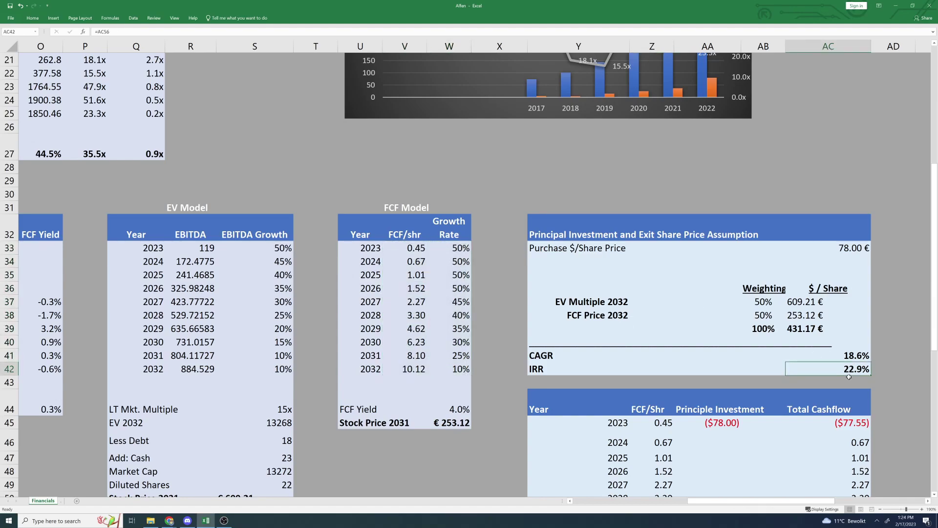
{"action": "left_click", "coordinate": [542, 356]}
{"action": "left_click", "coordinate": [853, 374]}
{"action": "left_click", "coordinate": [276, 261]}
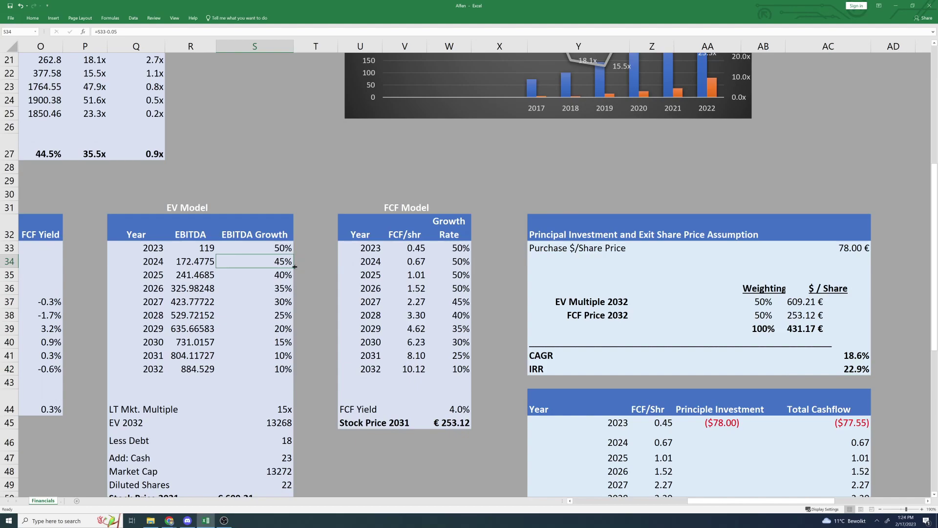
{"action": "type", "text": "0"}
{"action": "key", "text": "Return"}
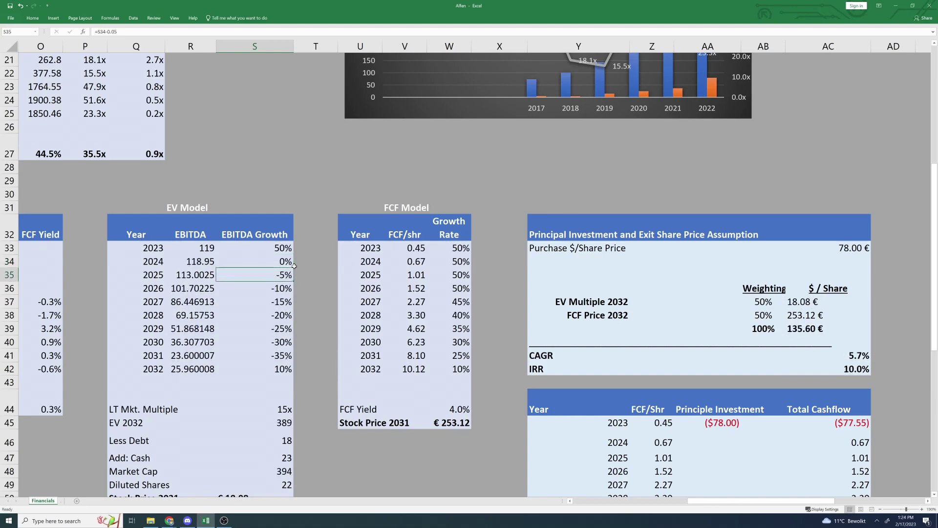
{"action": "key", "text": "F2"}
{"action": "key", "text": "Escape"}
{"action": "type", "text": "0"}
{"action": "key", "text": "Return"}
{"action": "key", "text": "F2"}
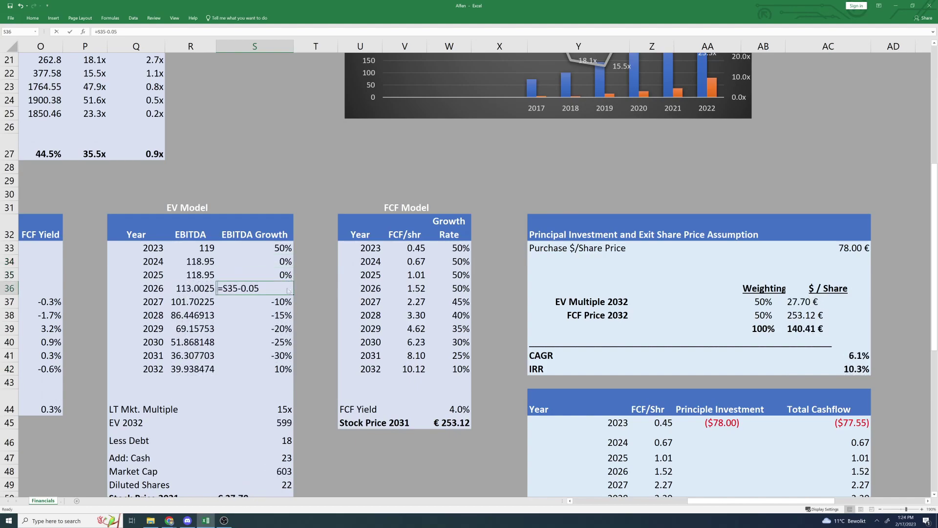
{"action": "key", "text": "Escape"}
{"action": "type", "text": "45"}
{"action": "key", "text": "Return"}
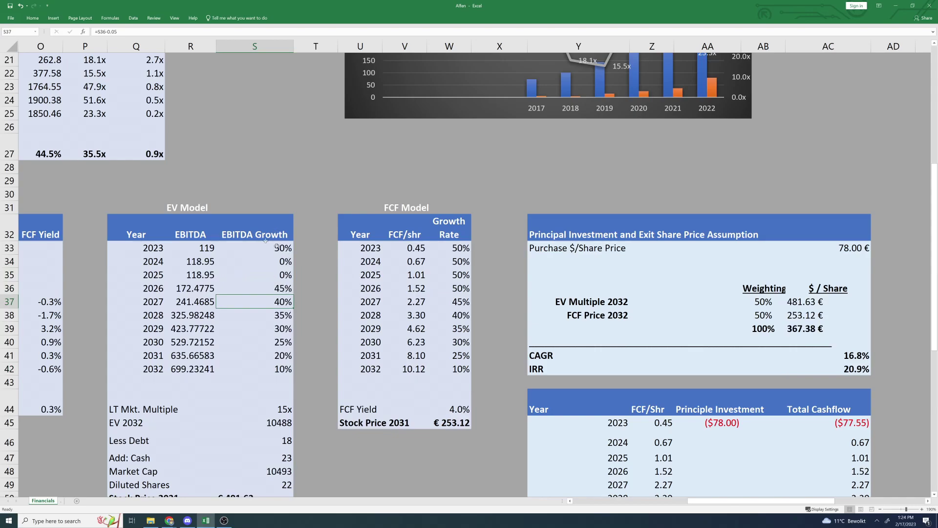
{"action": "scroll", "coordinate": [274, 304], "scroll_direction": "down", "scroll_amount": 1}
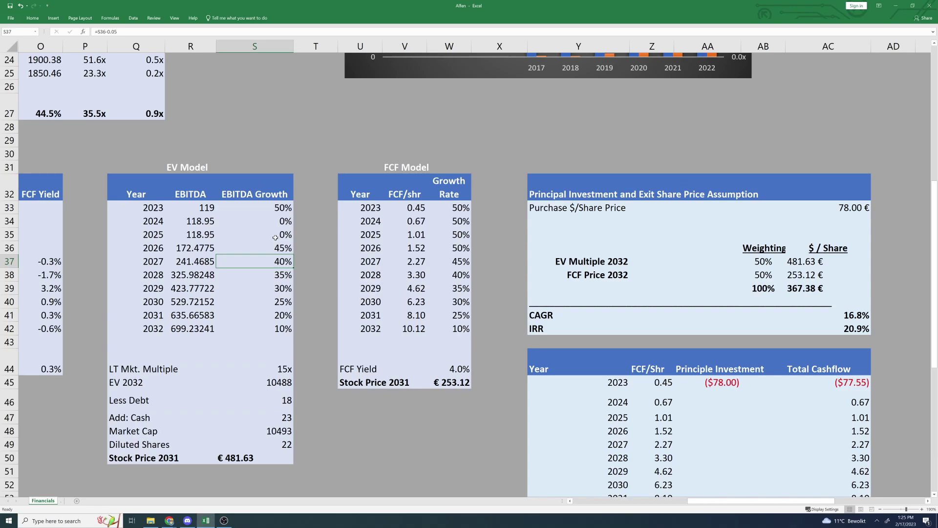
{"action": "key", "text": "ctrl+c"}
{"action": "key", "text": "Up"}
{"action": "key", "text": "ctrl+v"}
{"action": "key", "text": "Up"}
{"action": "key", "text": "ctrl+v"}
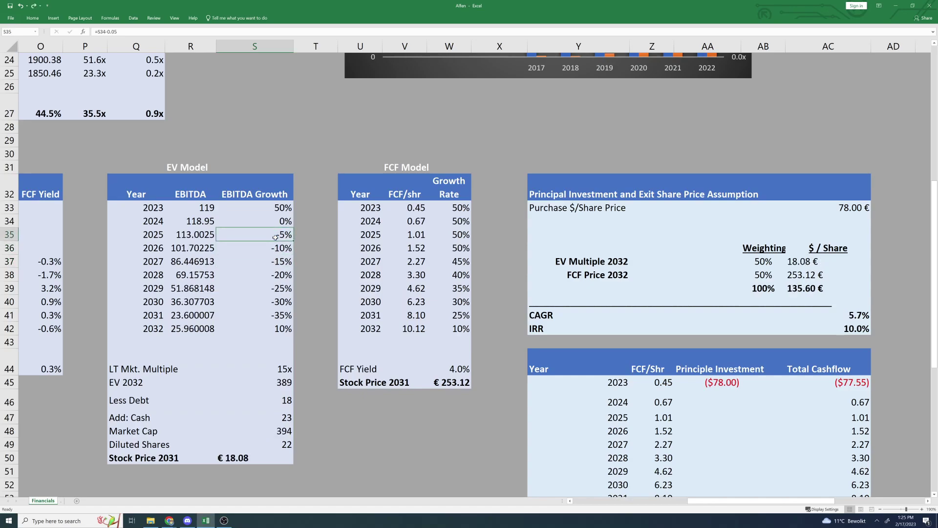
{"action": "key", "text": "Up"}
{"action": "key", "text": "ctrl+v"}
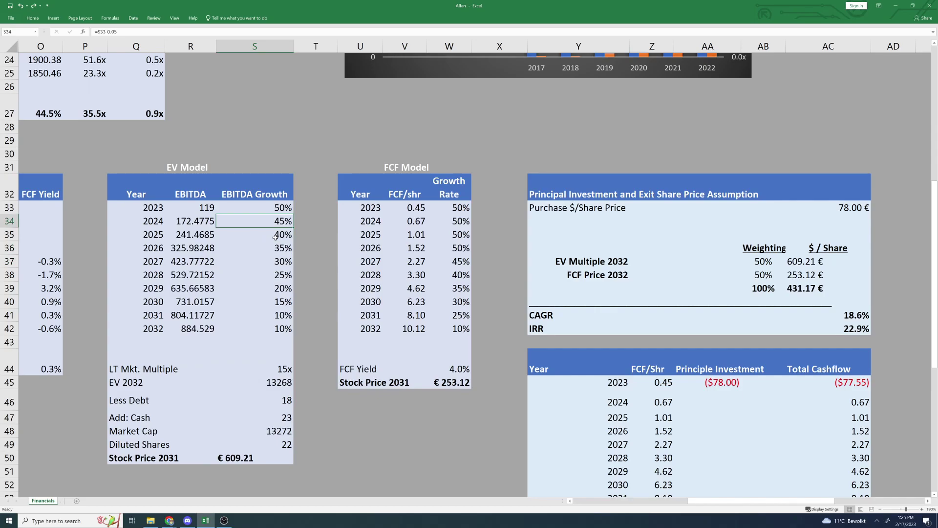
{"action": "scroll", "coordinate": [275, 237], "scroll_direction": "down", "scroll_amount": 3}
{"action": "left_click_drag", "start_coordinate": [738, 501], "coordinate": [682, 501]}
{"action": "left_click", "coordinate": [551, 362]}
{"action": "left_click", "coordinate": [565, 390]}
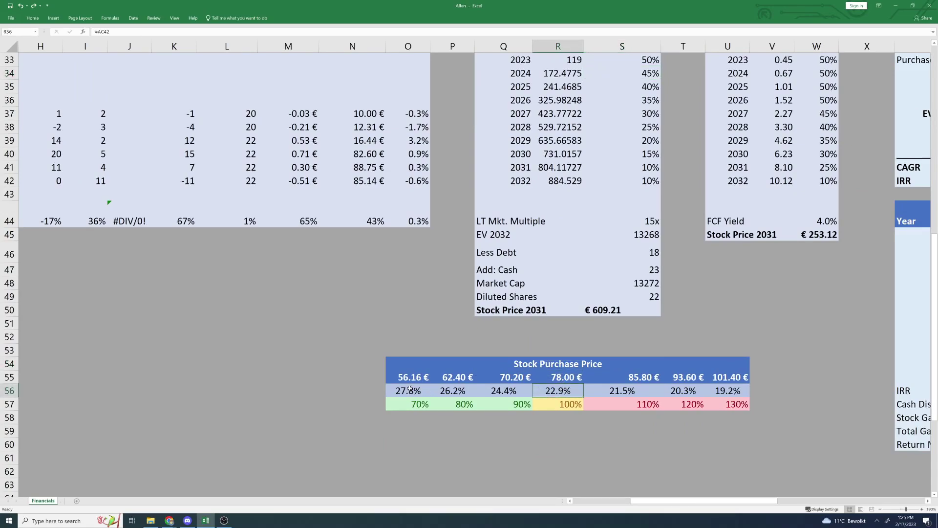
{"action": "left_click", "coordinate": [409, 374]}
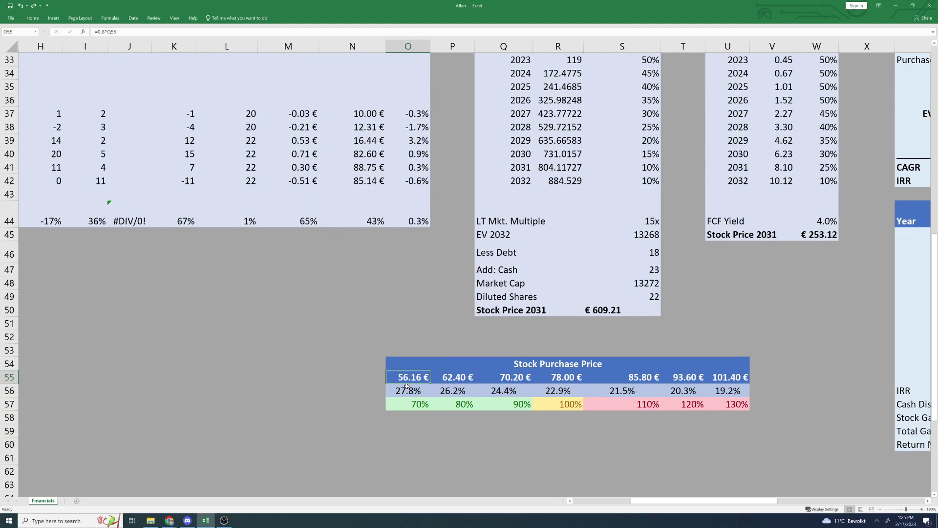
{"action": "left_click", "coordinate": [407, 389]}
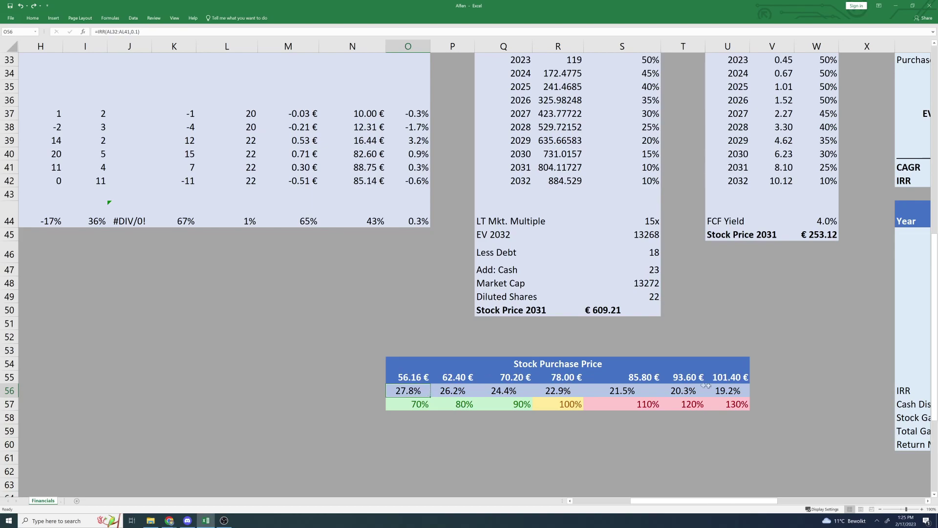
{"action": "left_click", "coordinate": [726, 389]}
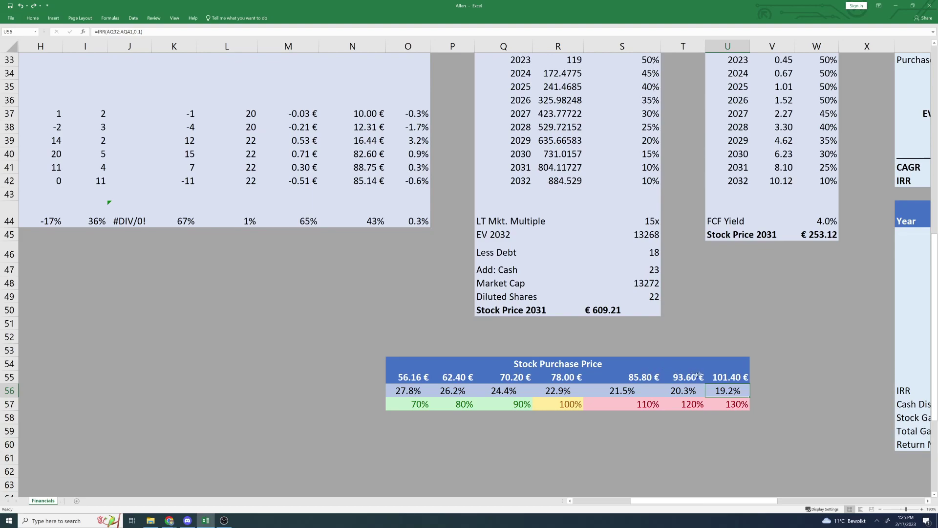
{"action": "left_click", "coordinate": [927, 501]}
{"action": "left_click_drag", "start_coordinate": [928, 501], "coordinate": [927, 500]}
{"action": "scroll", "coordinate": [575, 364], "scroll_direction": "up", "scroll_amount": 1}
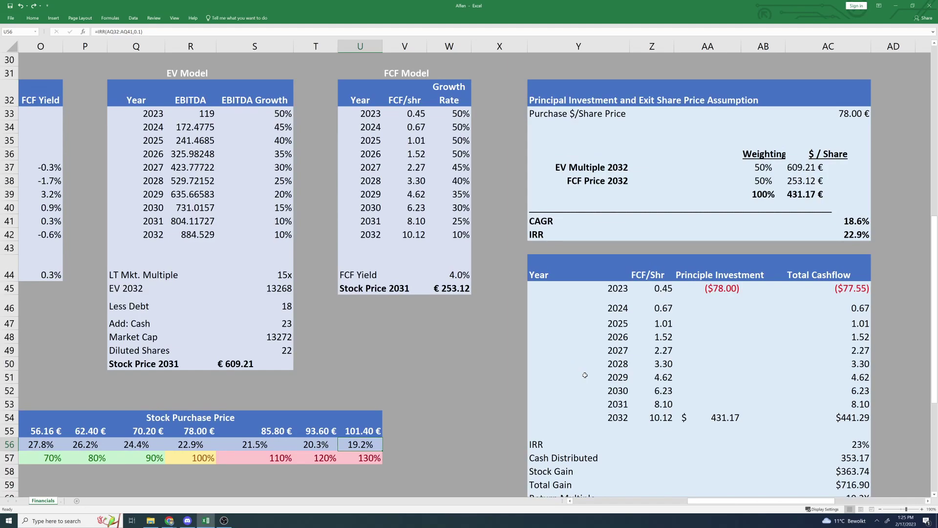
{"action": "scroll", "coordinate": [584, 375], "scroll_direction": "up", "scroll_amount": 5}
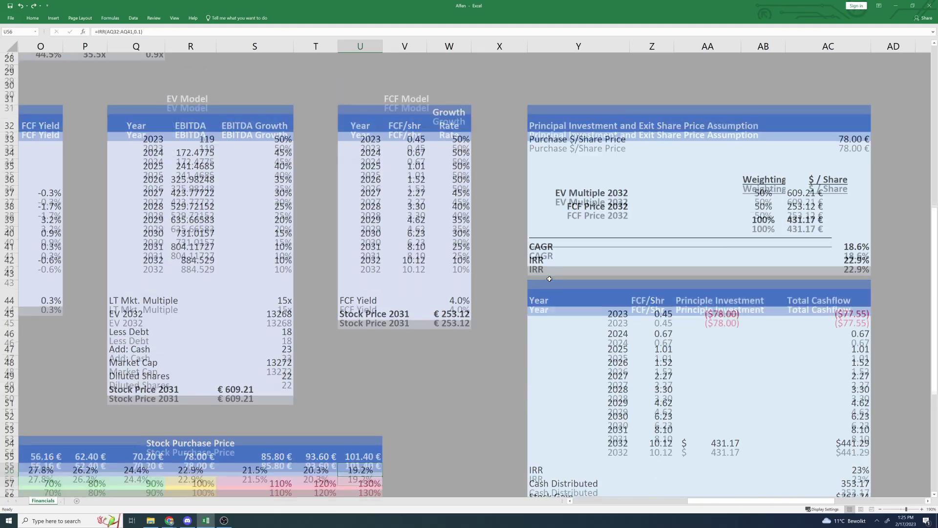
{"action": "scroll", "coordinate": [542, 306], "scroll_direction": "down", "scroll_amount": 5}
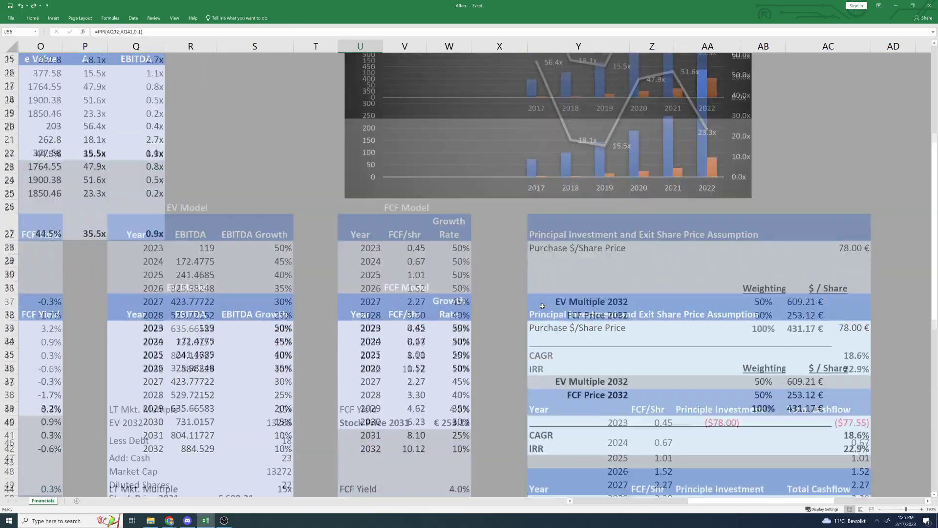
{"action": "scroll", "coordinate": [541, 309], "scroll_direction": "up", "scroll_amount": 2}
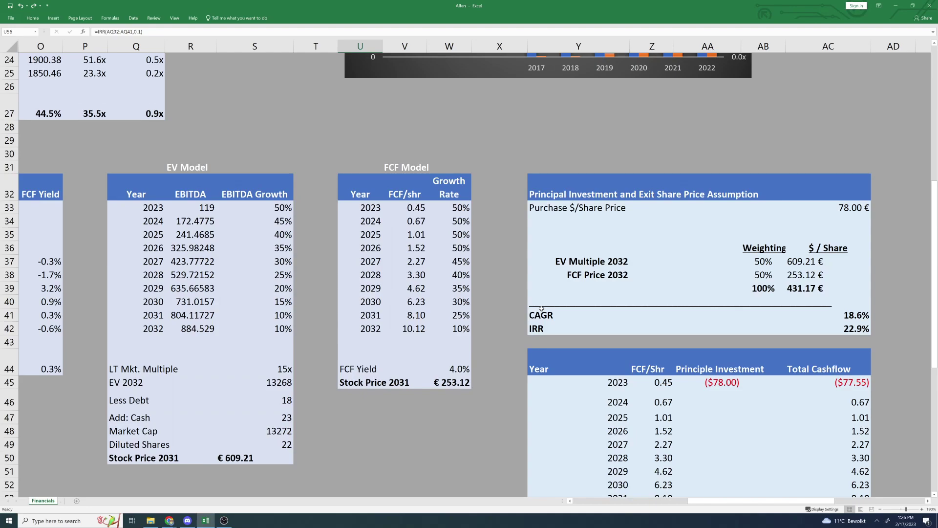
{"action": "scroll", "coordinate": [598, 302], "scroll_direction": "up", "scroll_amount": 2}
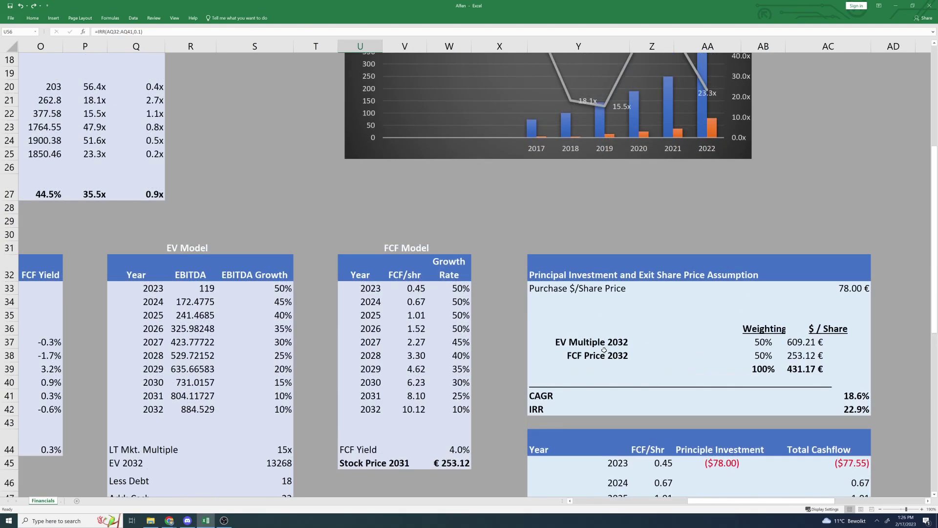